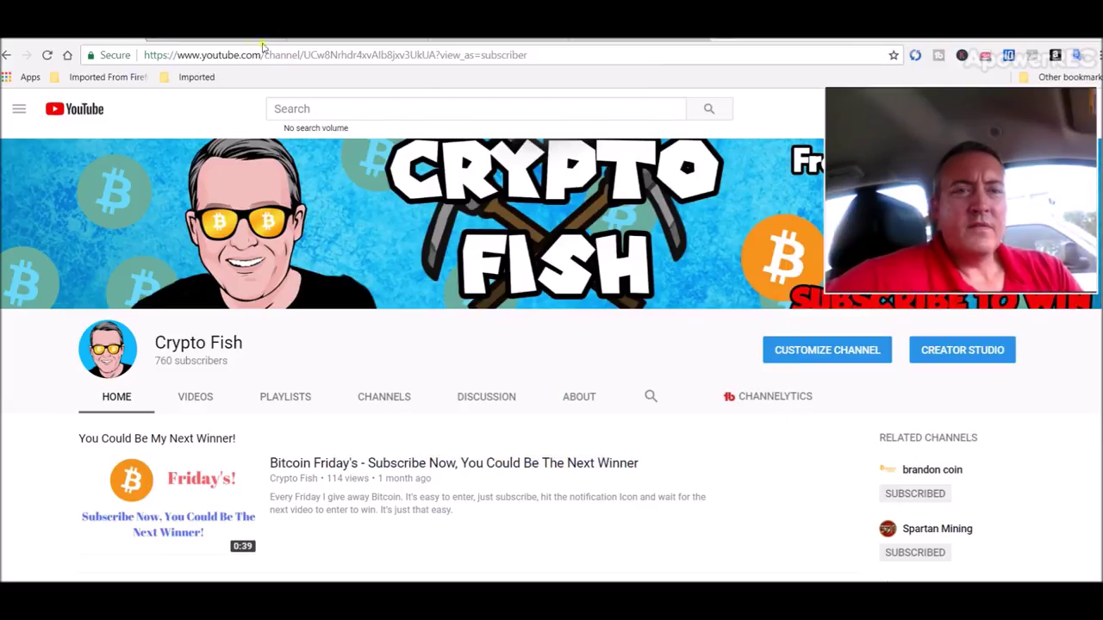
Open the Crypto Currency News article on Stellar and Tron and read through to its Tron (TRX) section
left_click(568, 41)
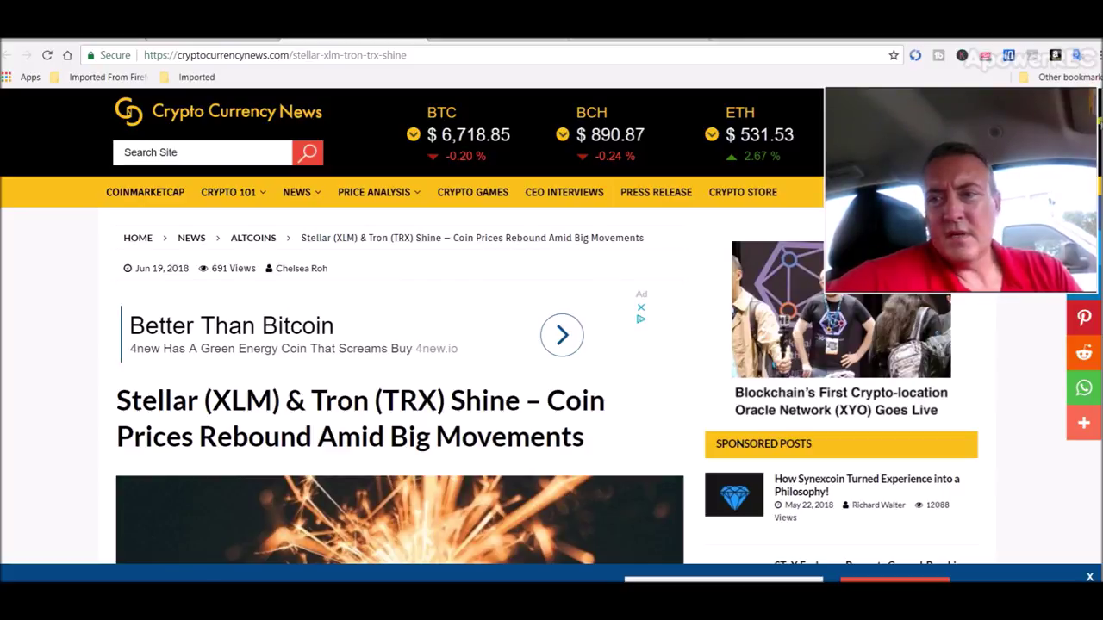
scroll(551, 328, "down", 3)
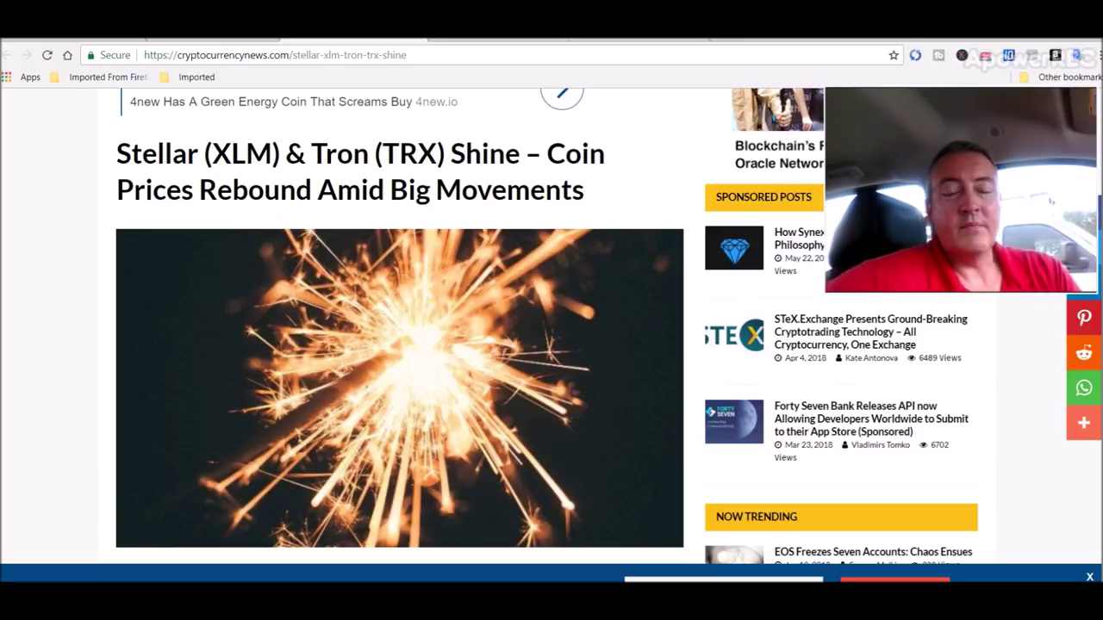
scroll(551, 327, "down", 5)
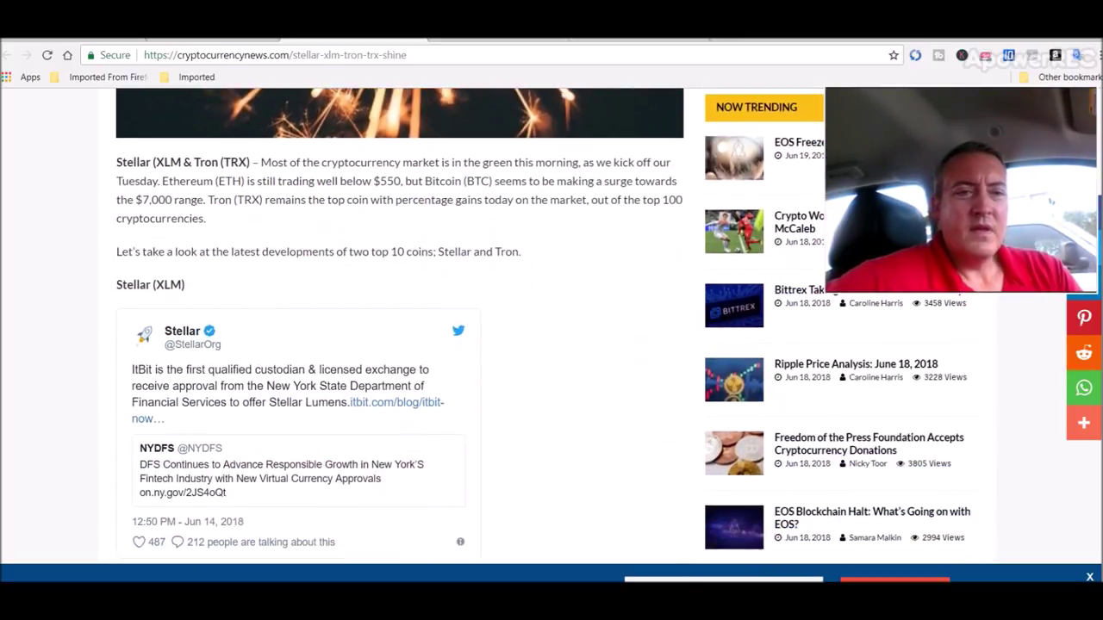
scroll(551, 328, "down", 7)
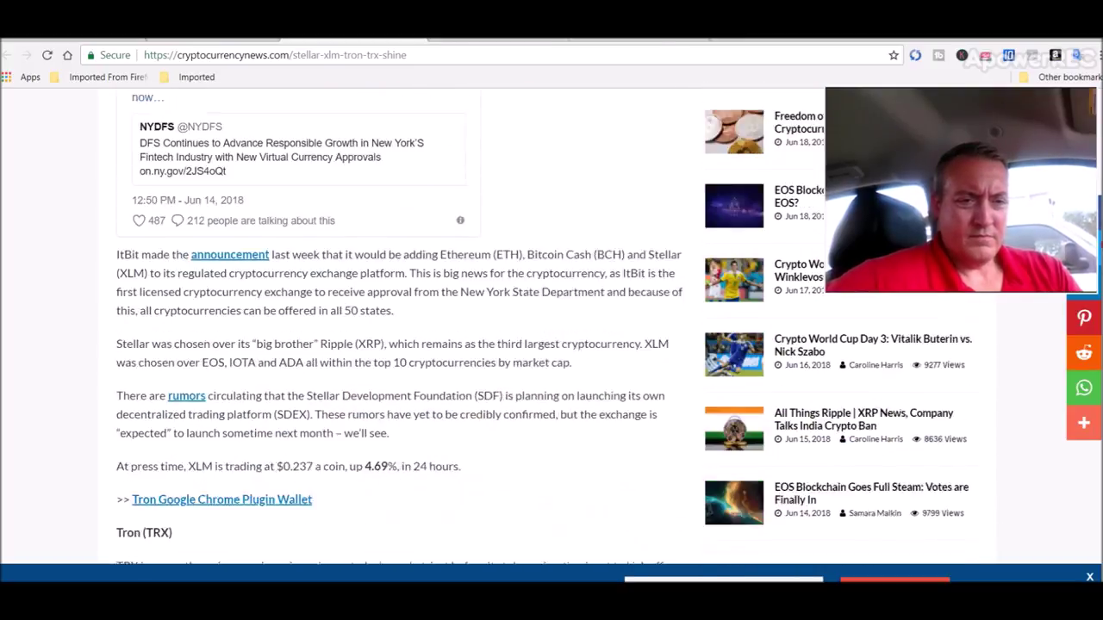
scroll(551, 327, "down", 3)
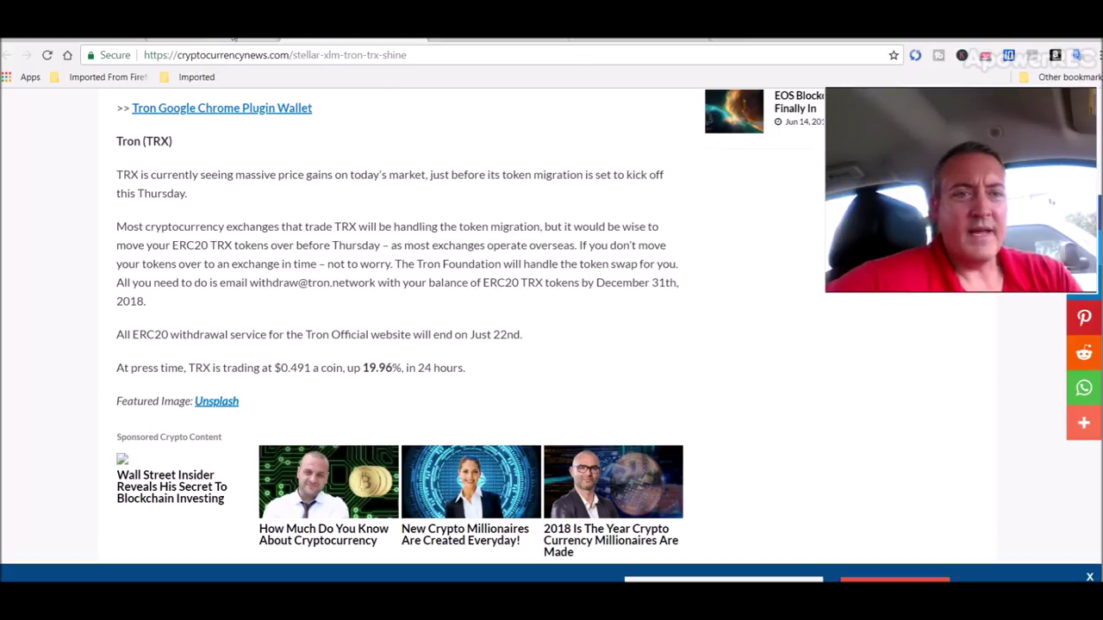
Reload the CoinMarketCap TRON page and zoom its price chart to Jun 2, 2018 through Jun 19, 2018
left_click(233, 38)
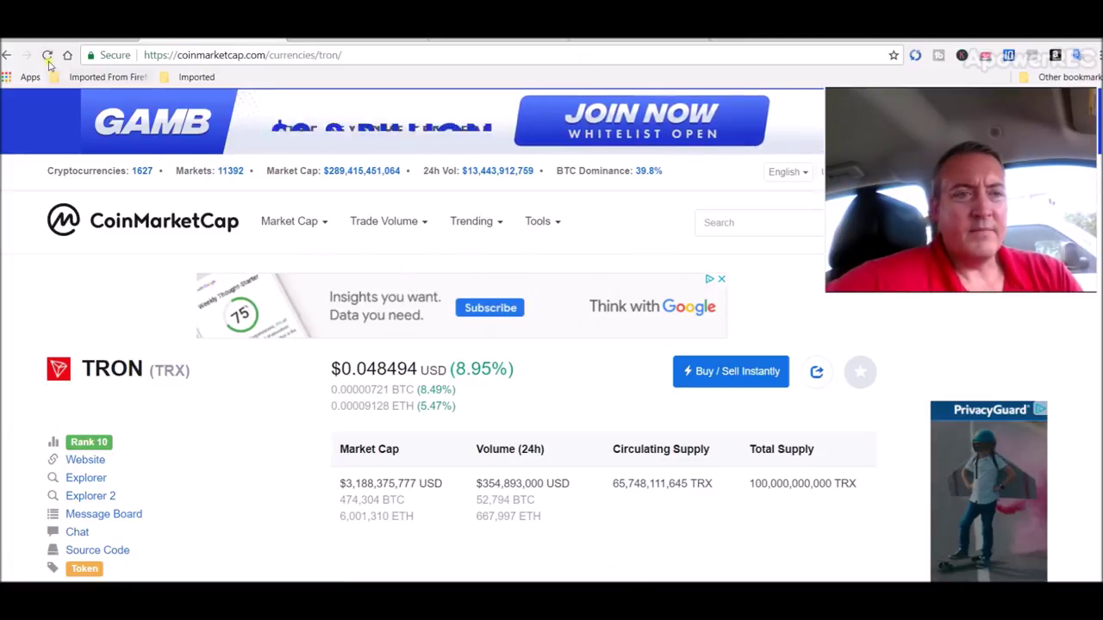
left_click(47, 54)
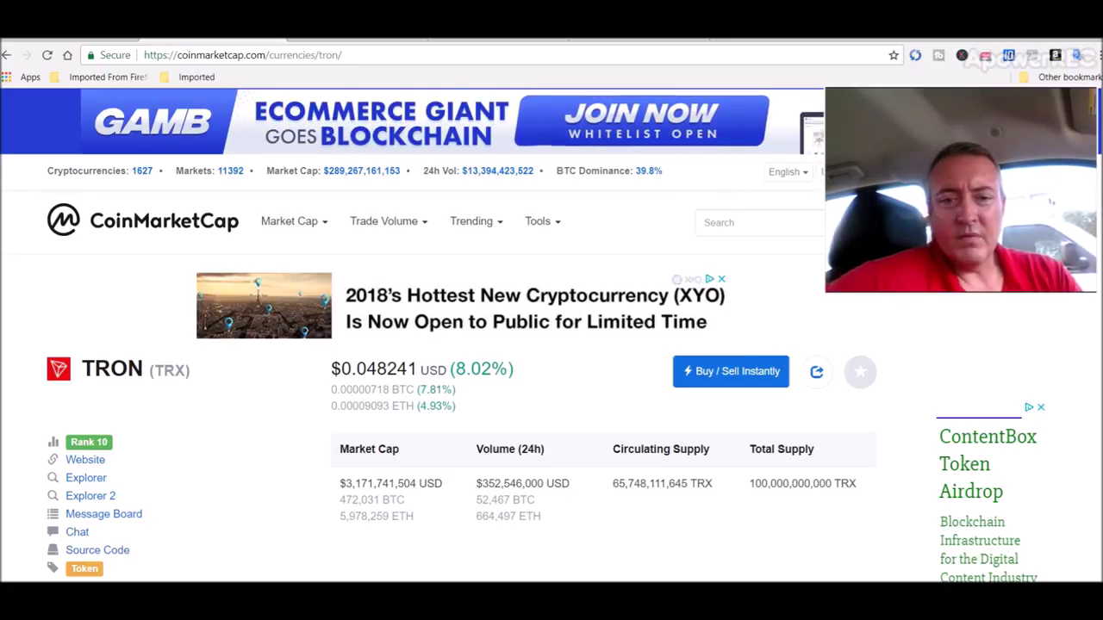
scroll(551, 334, "down", 6)
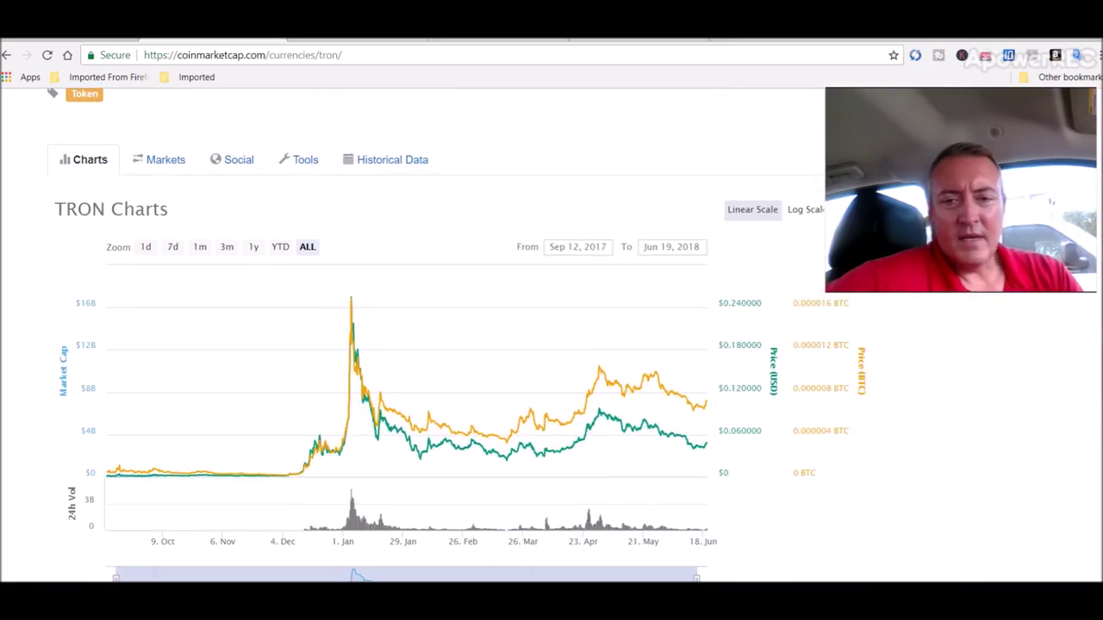
mouse_move(662, 372)
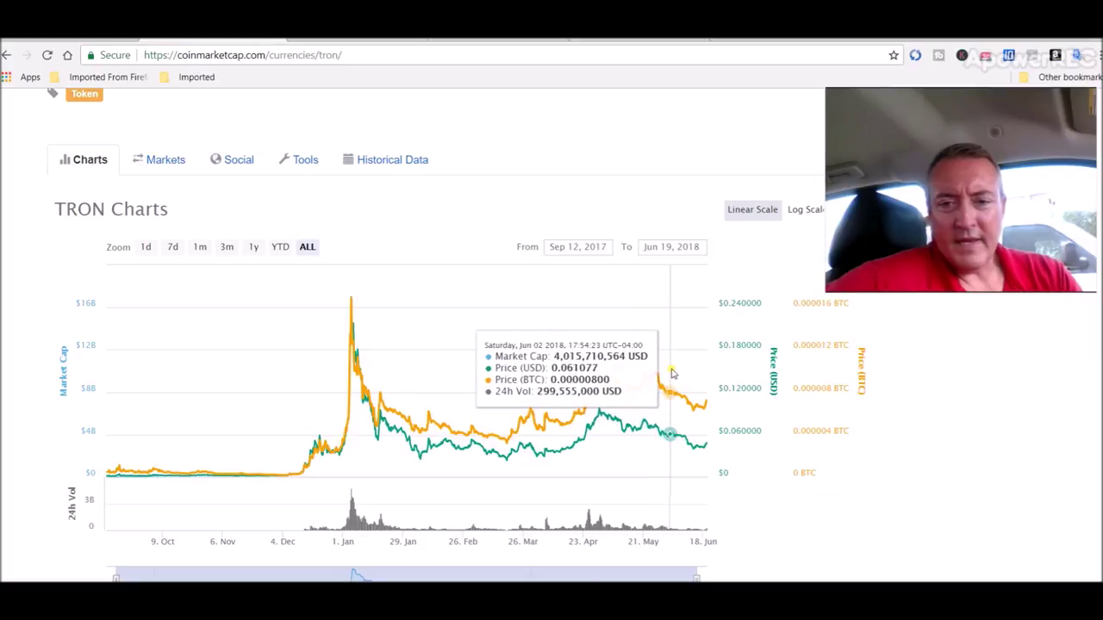
left_click_drag(673, 373, 734, 373)
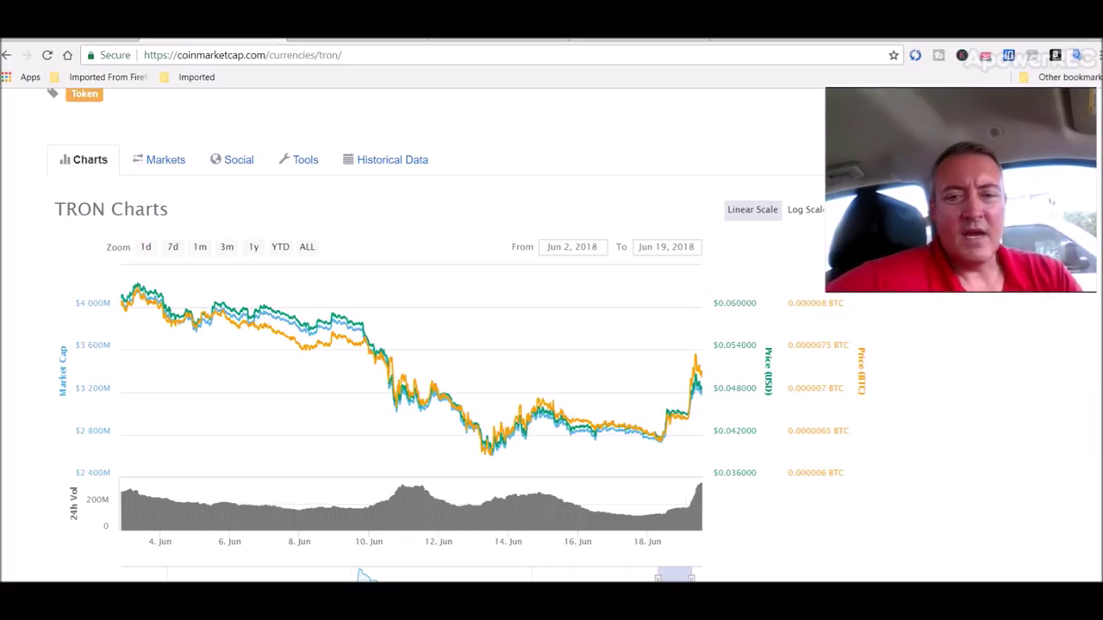
scroll(414, 345, "up", 5)
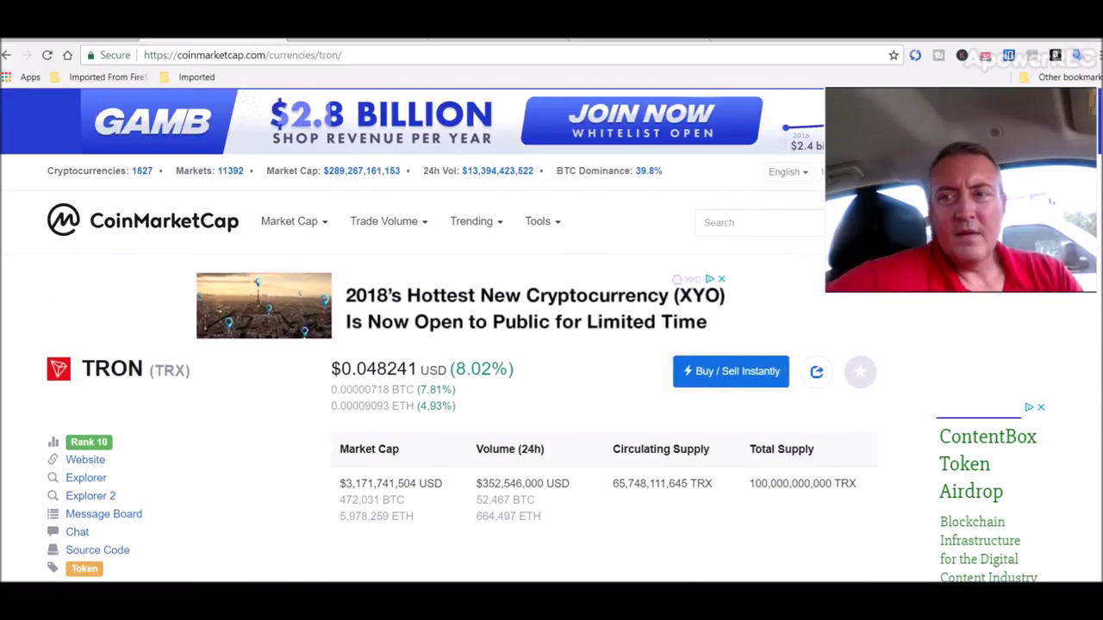
Open CoinMarketCap's Top 100 Cryptocurrencies By Market Capitalization list and review the leading coins
left_click(127, 224)
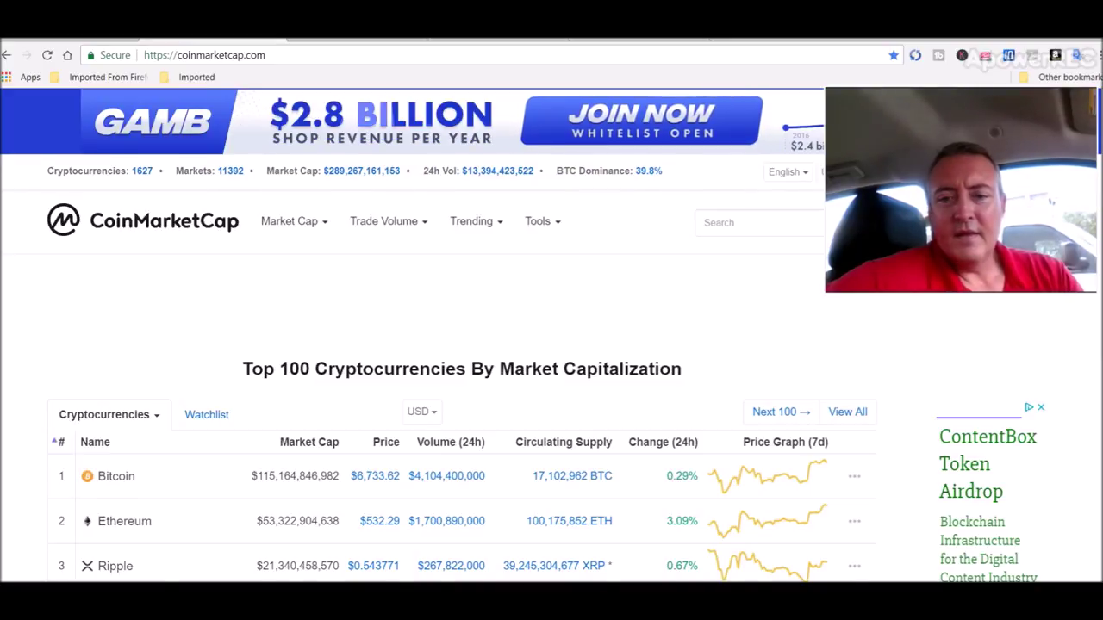
scroll(667, 332, "down", 4)
scroll(668, 331, "up", 1)
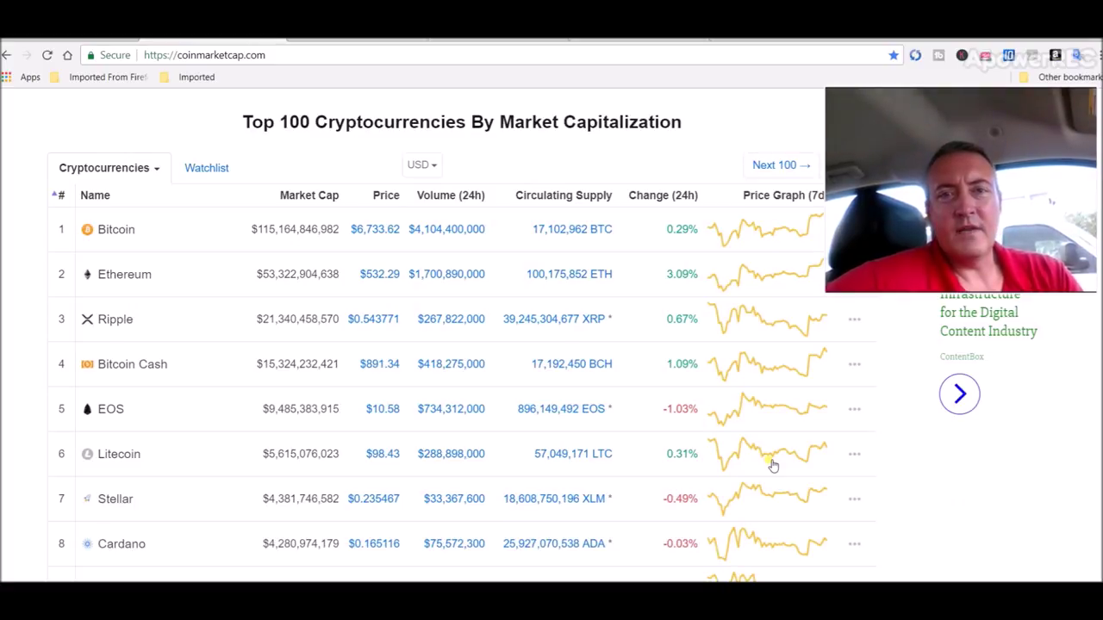
Return to the Stellar and Tron article and read its introduction, the Stellar (XLM) tweet and the ItBit paragraphs
left_click(346, 41)
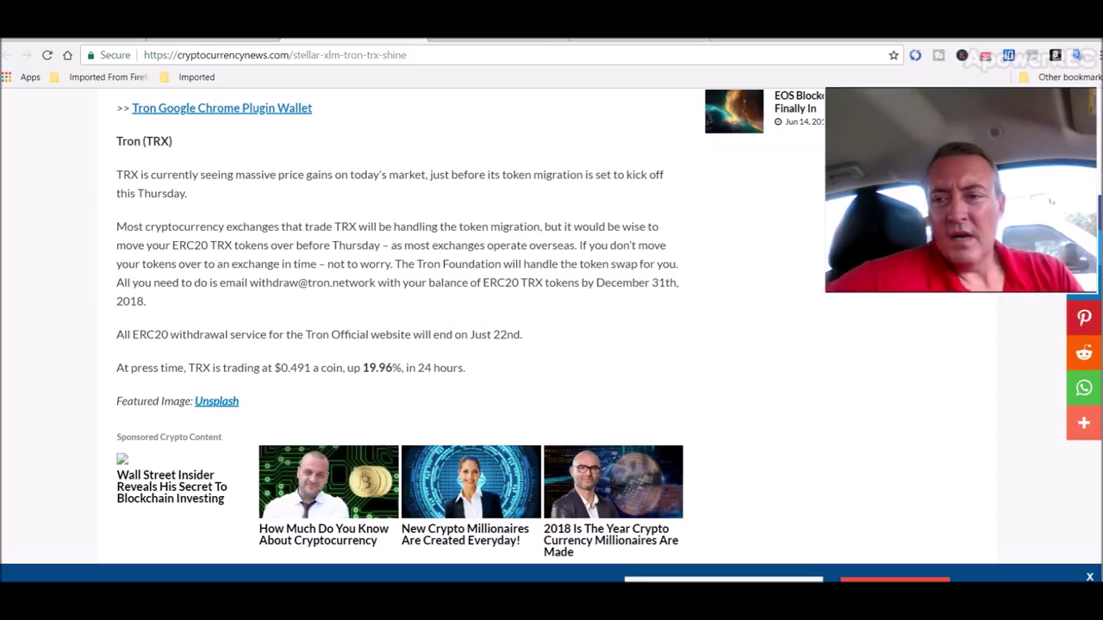
scroll(400, 327, "up", 11)
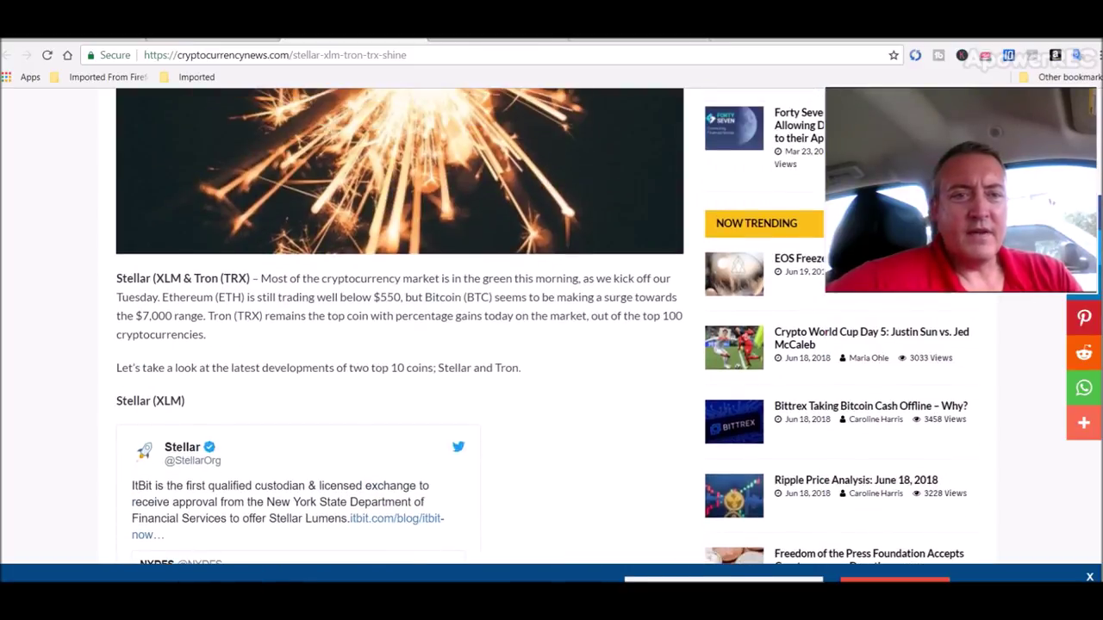
scroll(542, 327, "down", 1)
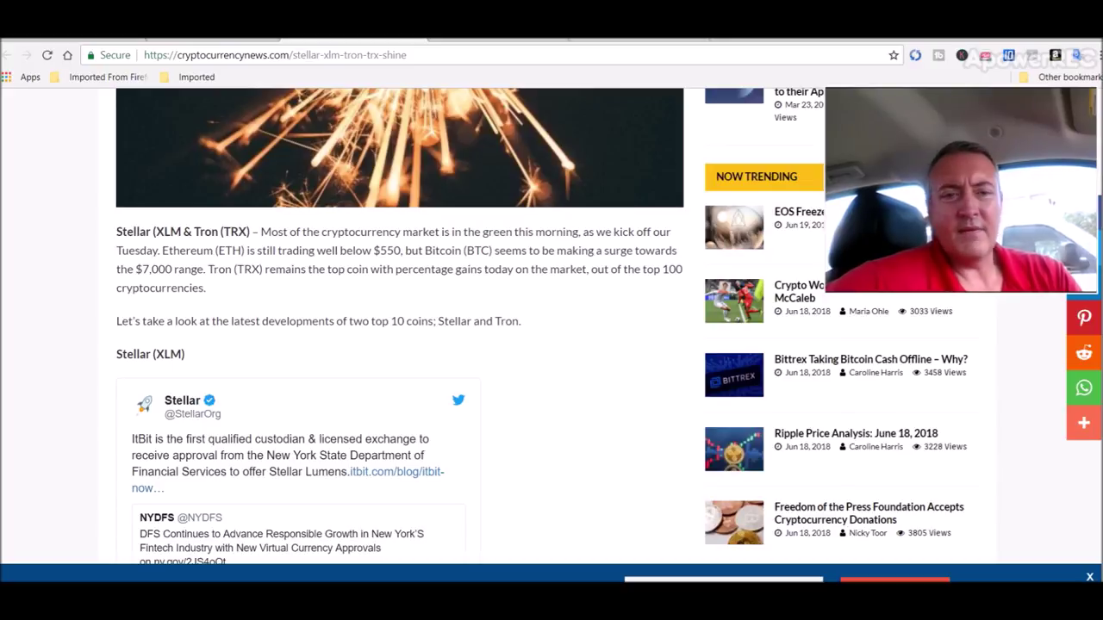
scroll(543, 327, "down", 1)
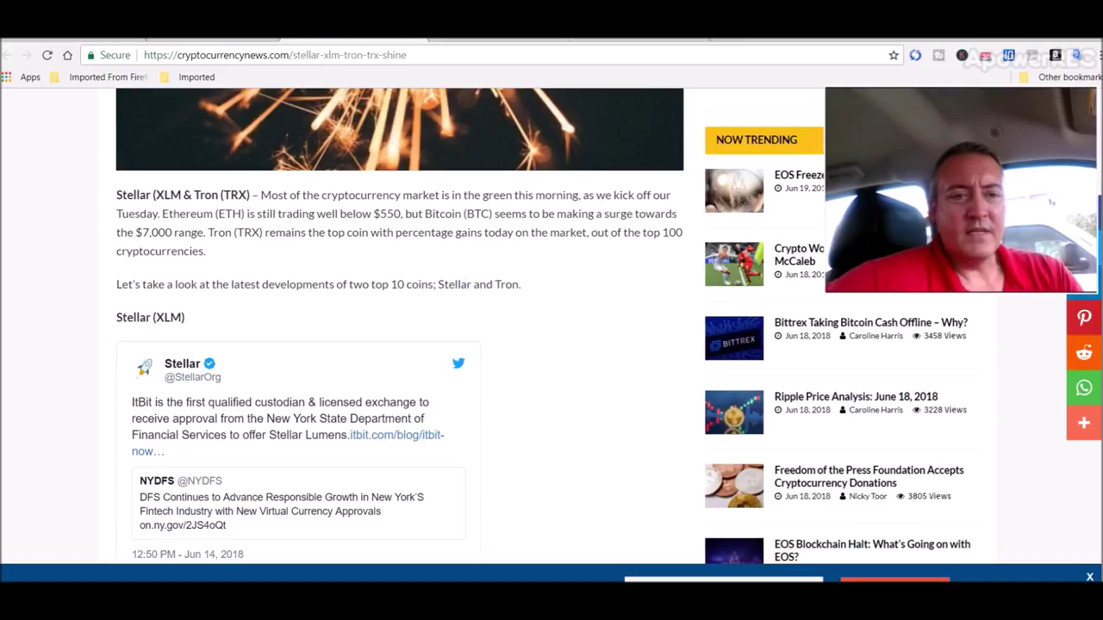
scroll(594, 326, "down", 2)
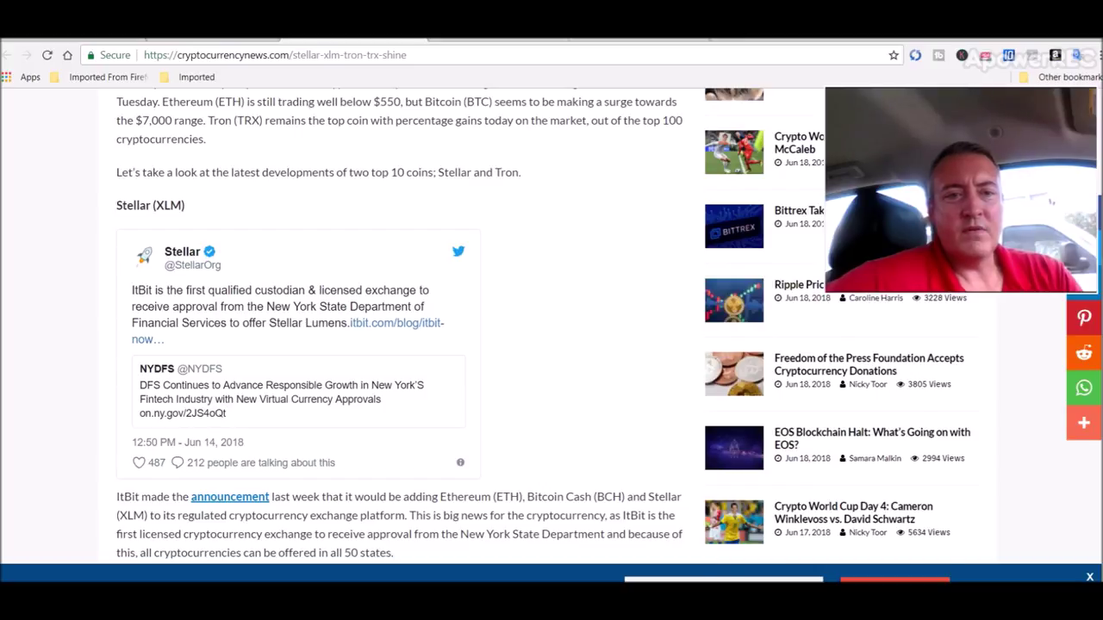
scroll(551, 326, "down", 1)
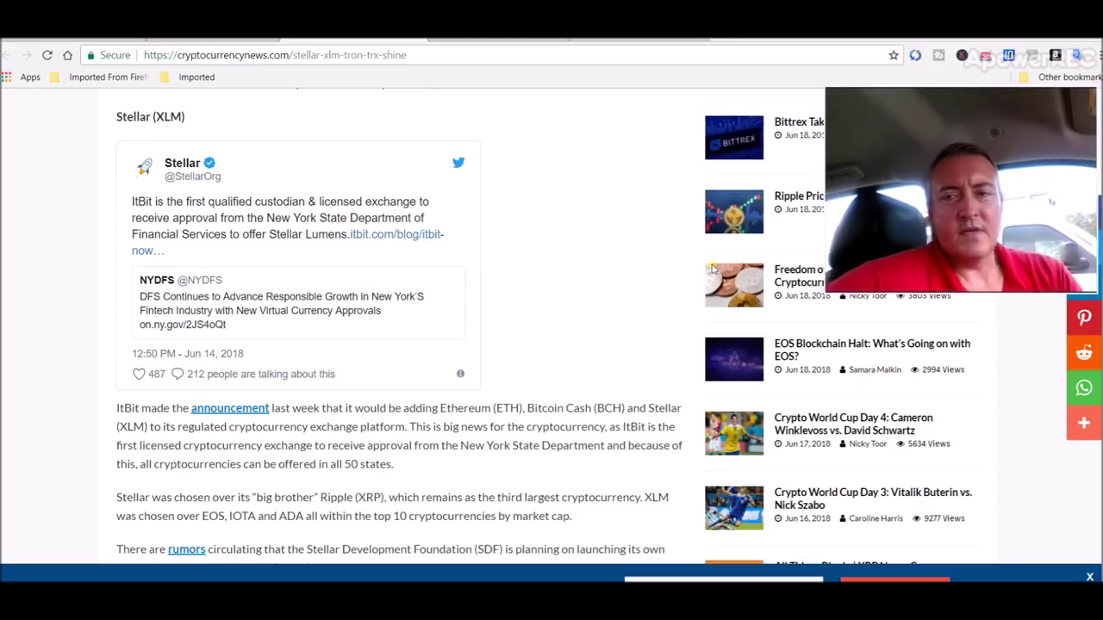
scroll(396, 327, "down", 4)
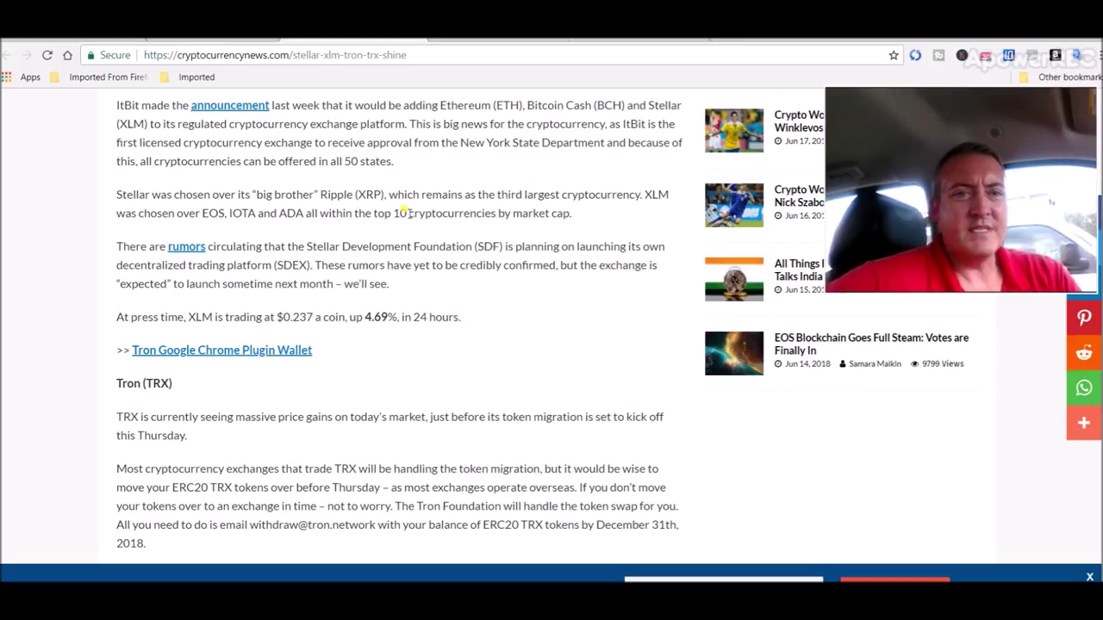
Refresh the CoinMarketCap top 100 list and sort it by 24-hour change, highest gains first
key("ctrl+Tab")
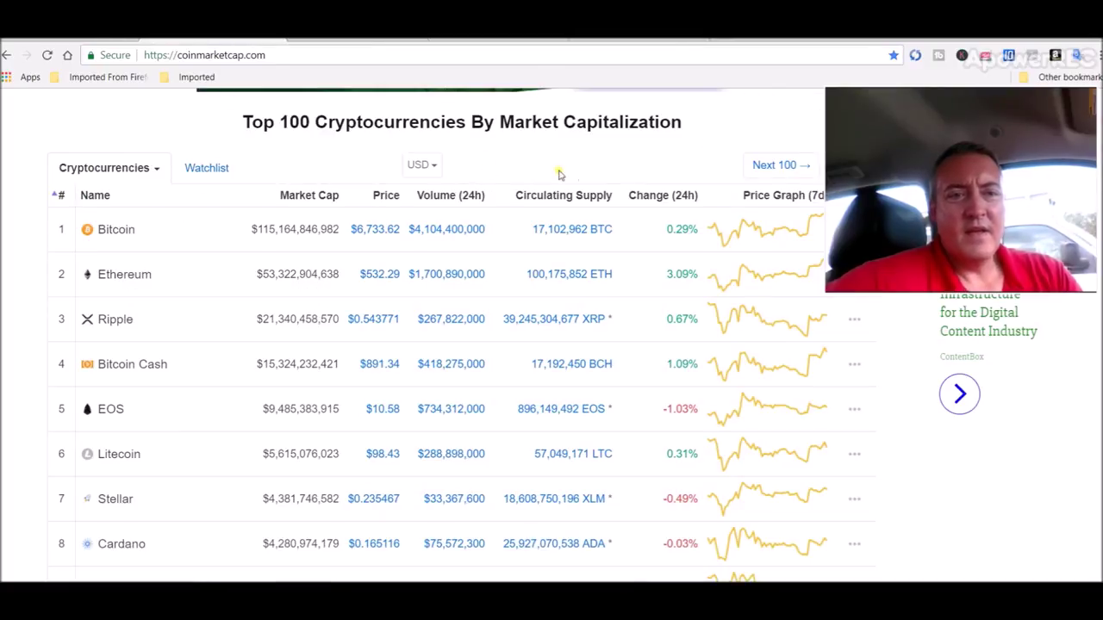
scroll(413, 344, "up", 3)
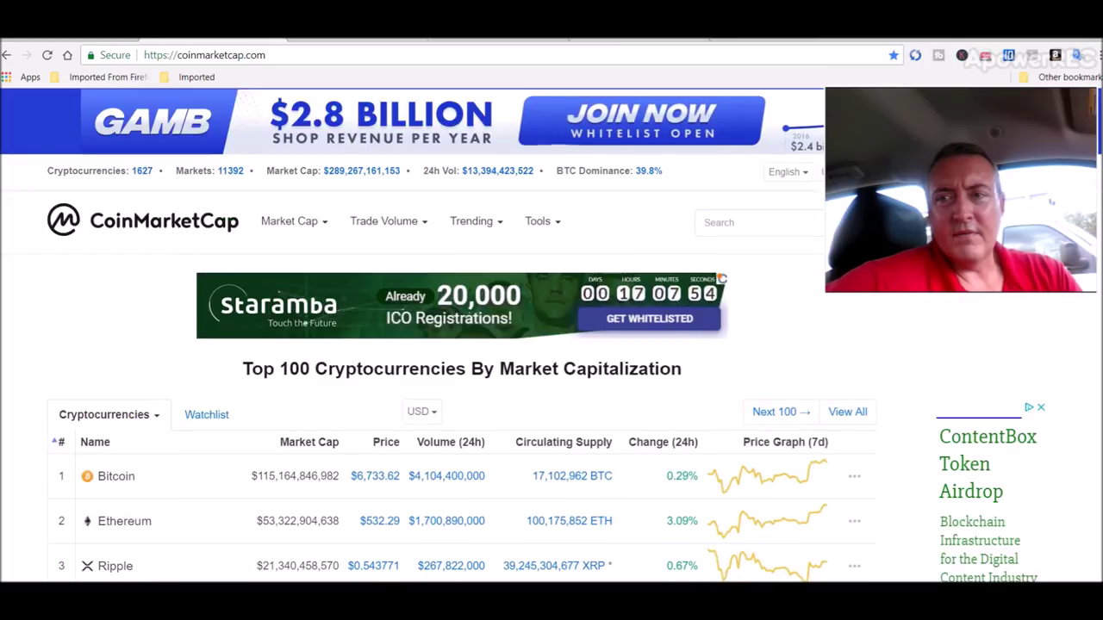
left_click(172, 228)
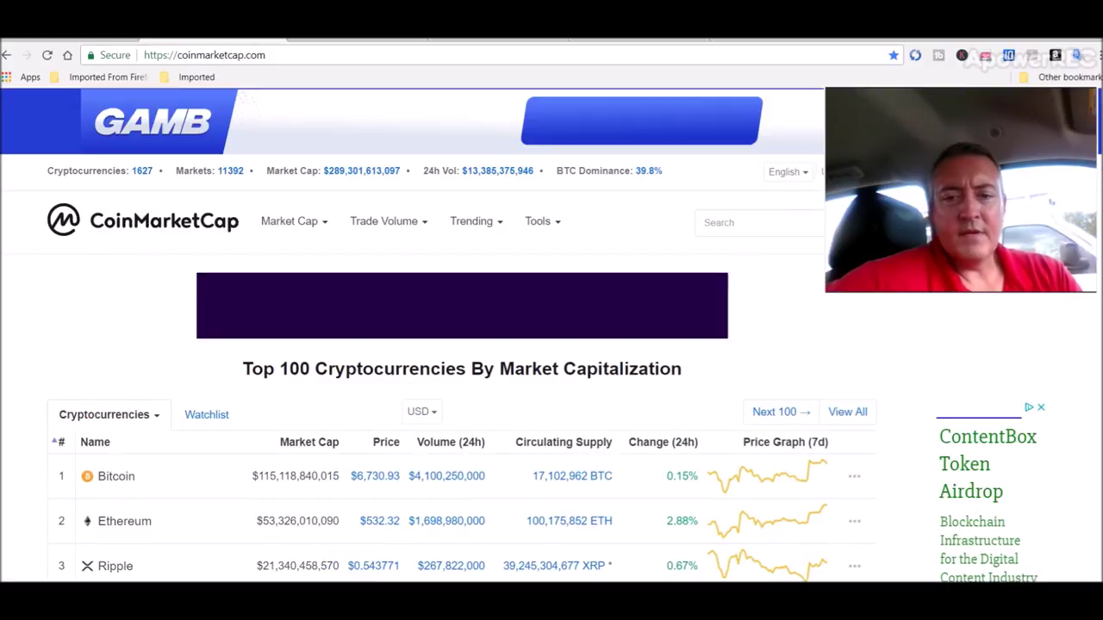
scroll(431, 344, "down", 3)
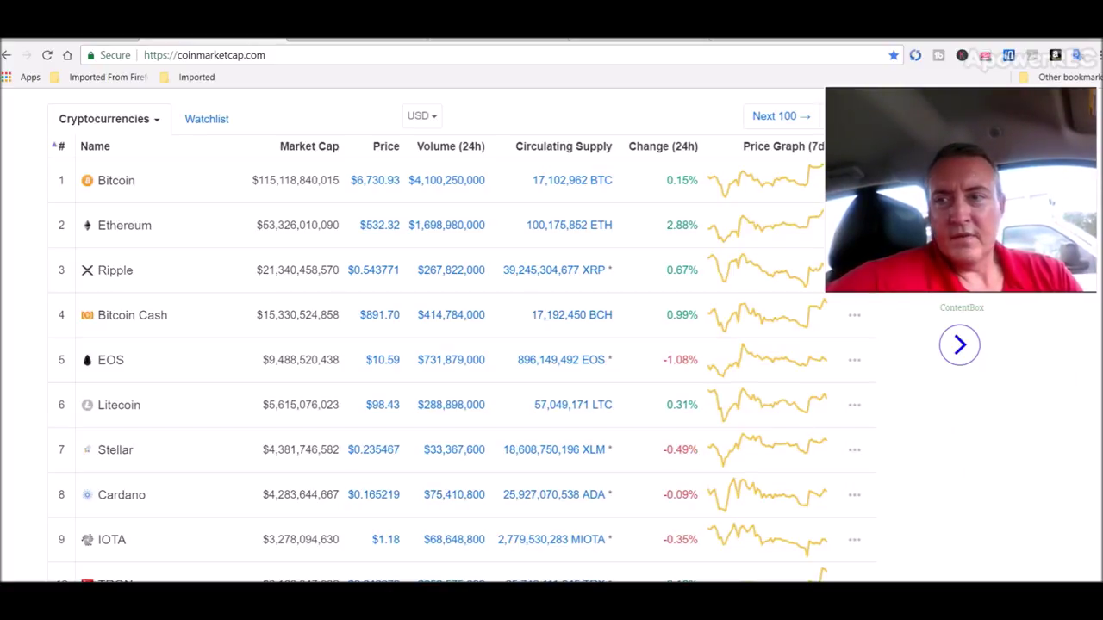
left_click(651, 148)
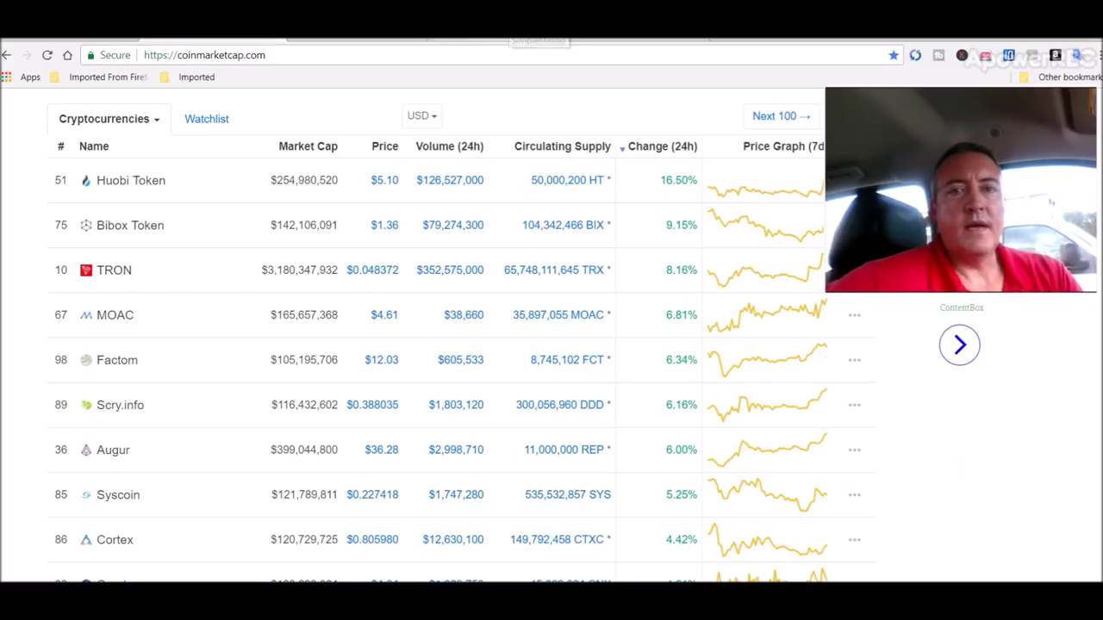
Open the SimpleMining RigList and check the AMDRig's uptime details and individual GPU temperatures
left_click(366, 36)
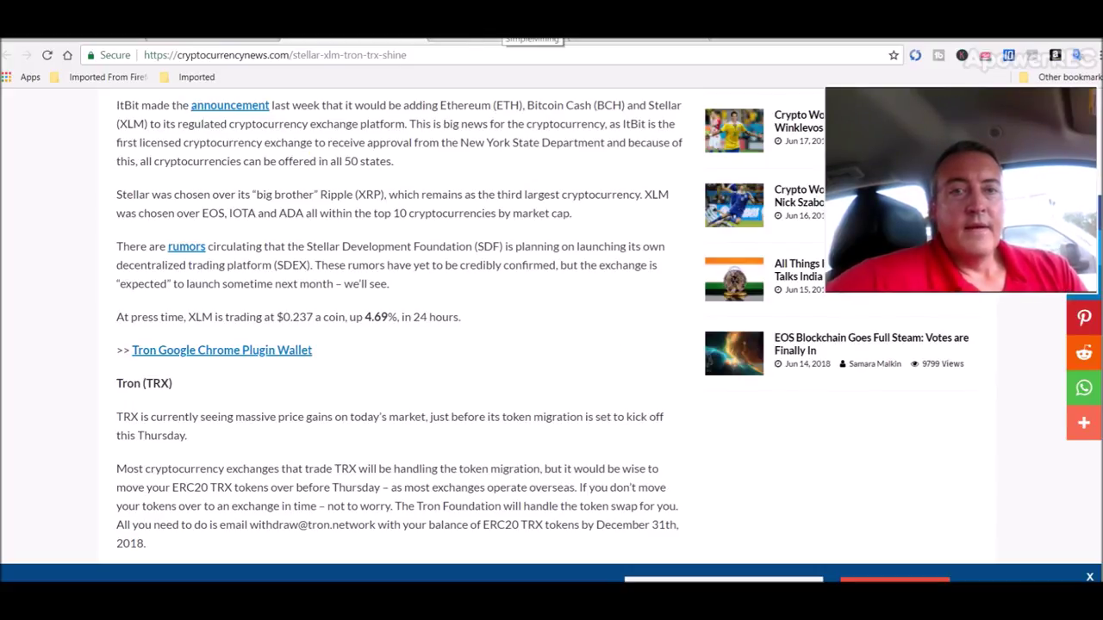
left_click(528, 34)
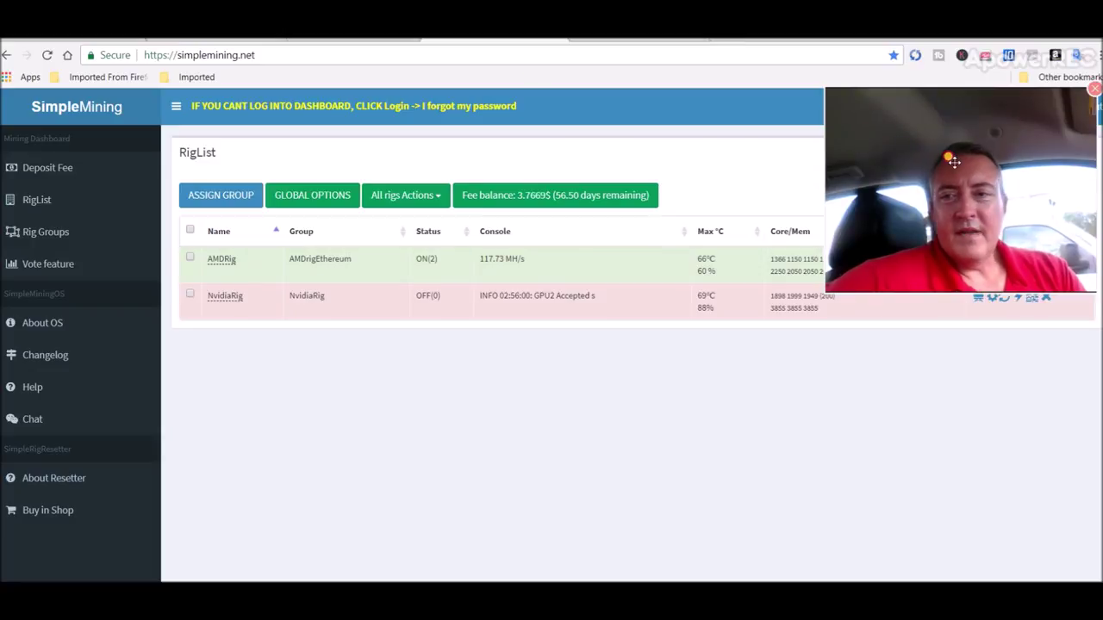
left_click_drag(952, 163, 975, 411)
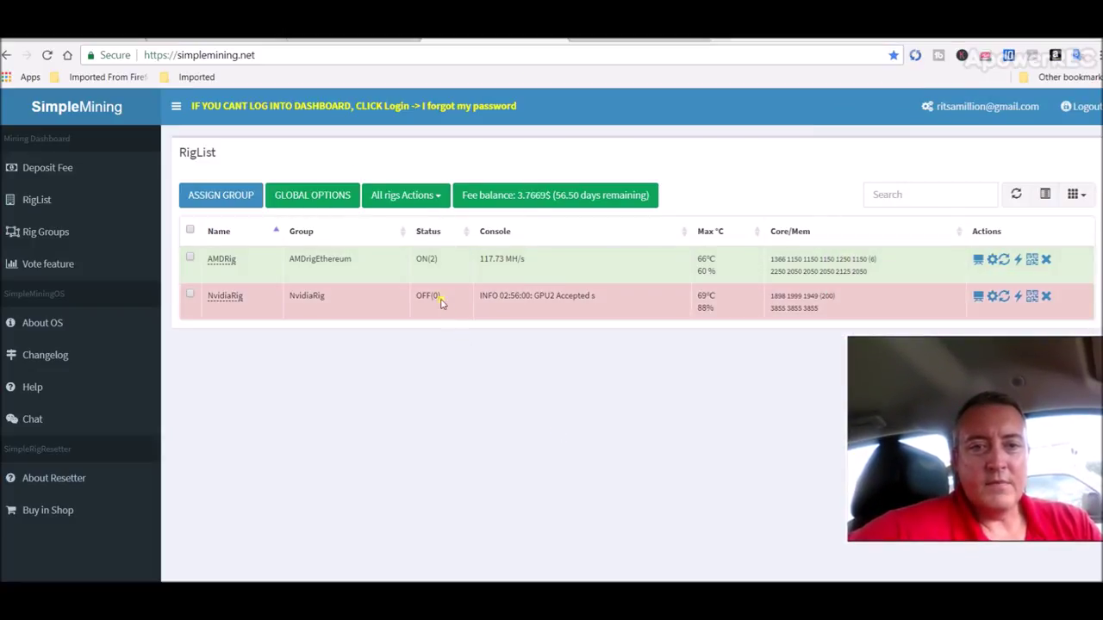
mouse_move(426, 255)
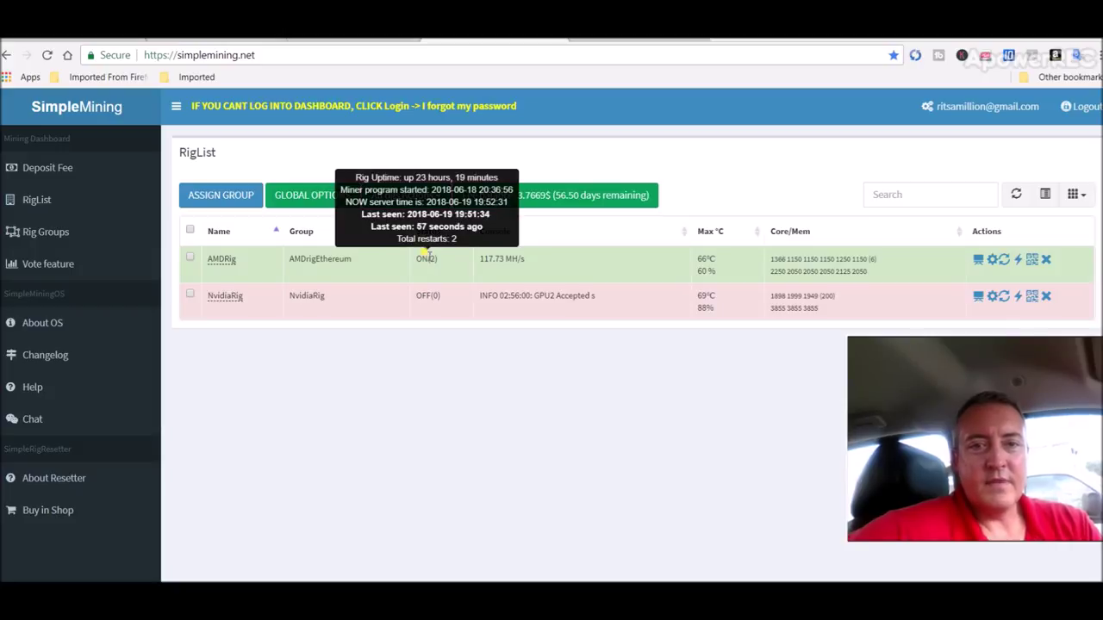
mouse_move(702, 263)
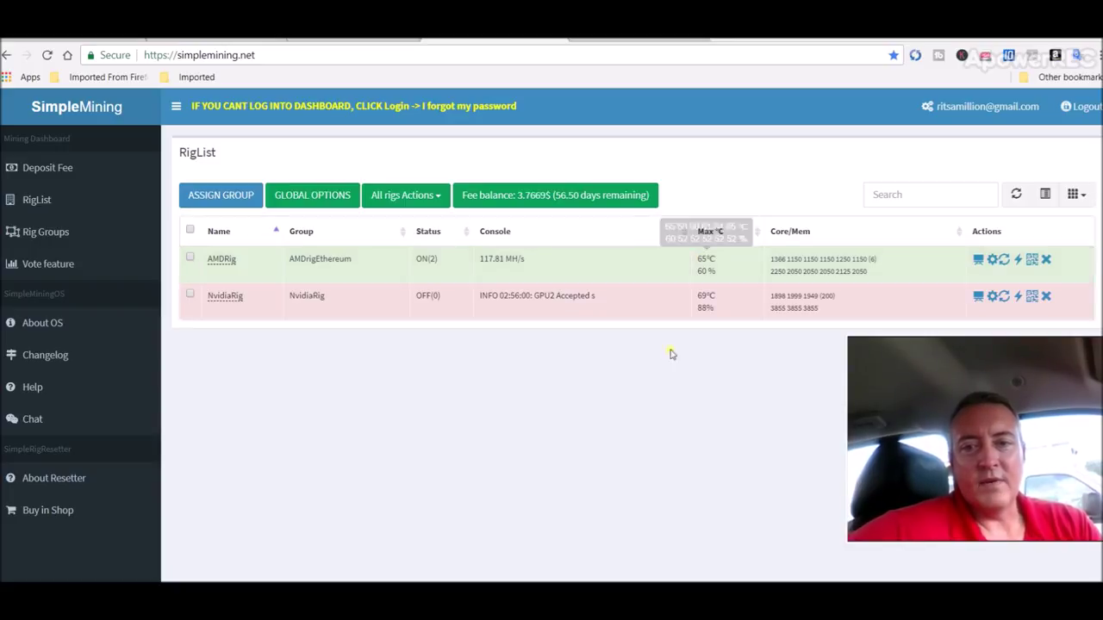
left_click_drag(1019, 426, 1003, 173)
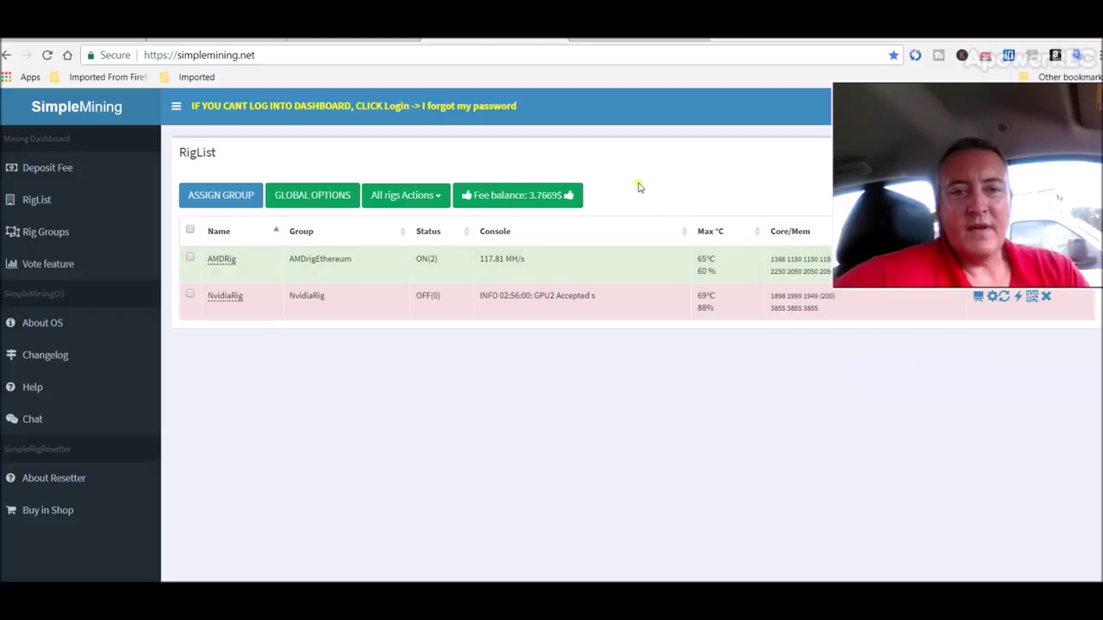
View the Mining Pool Hub balances, then switch to the mining spreadsheet to inspect this week's mined ETN amount and BTC value
left_click(620, 41)
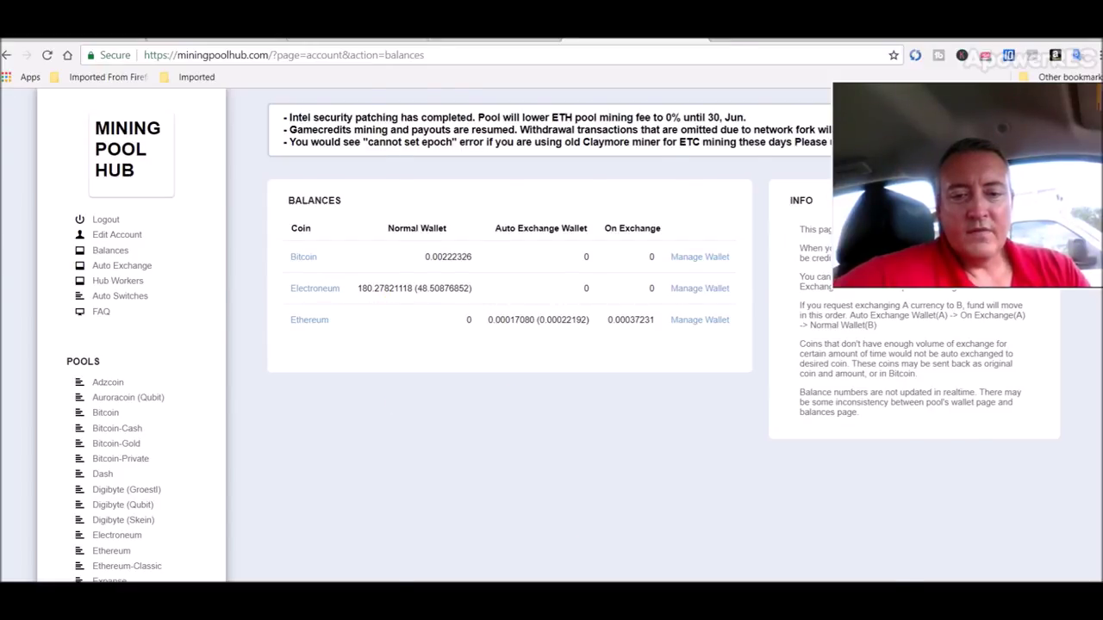
key("alt+Tab")
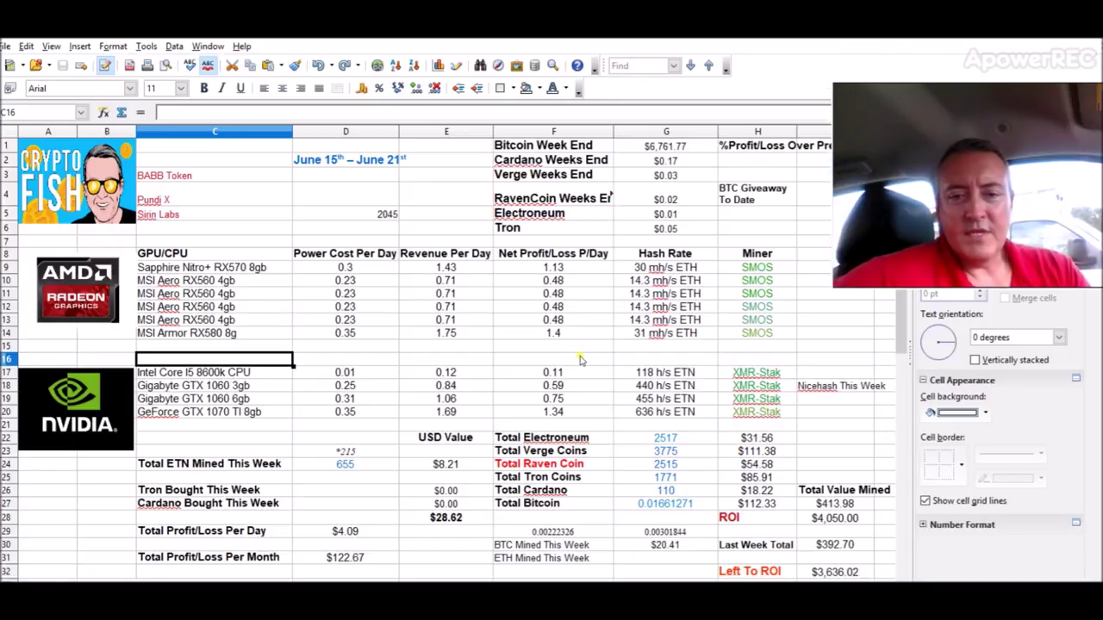
left_click(332, 465)
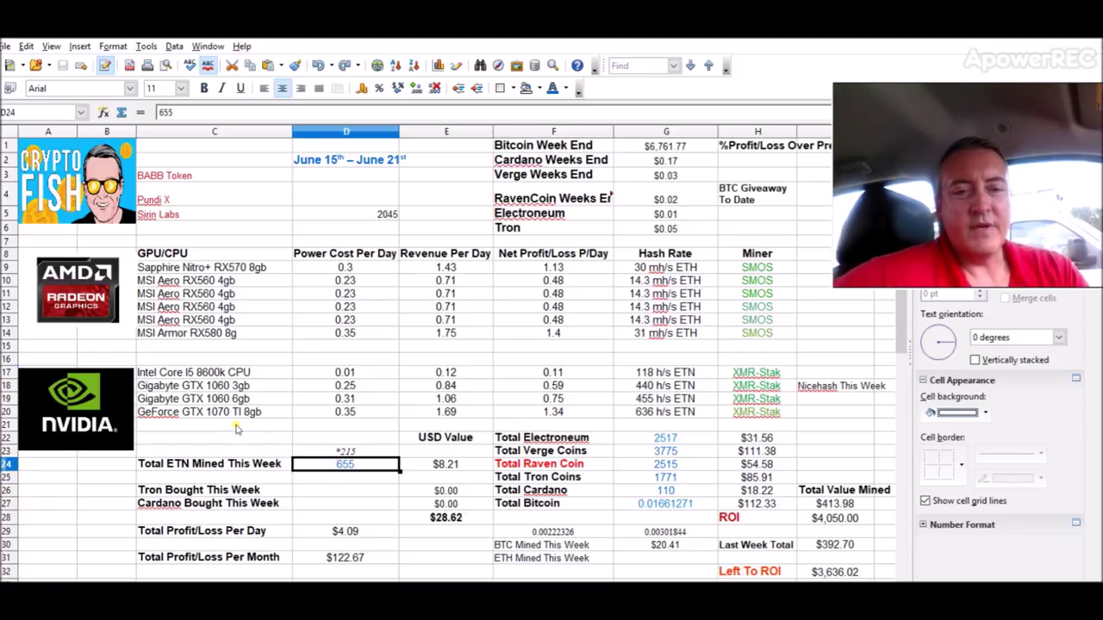
left_click(648, 545)
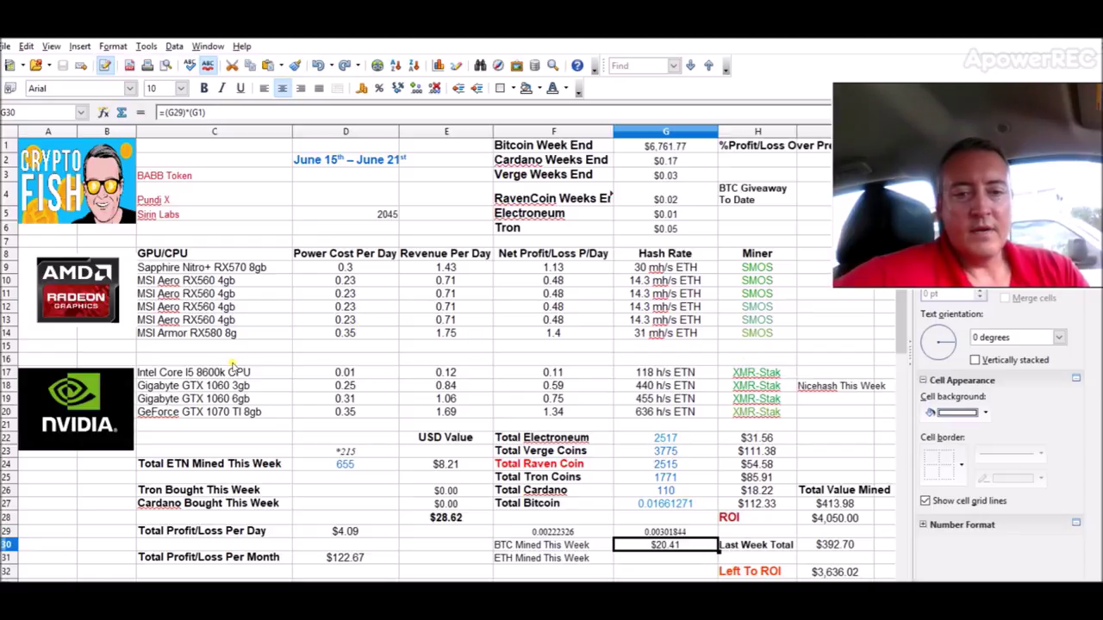
Inspect the total value mined and daily profit for June 15–21, and compare them with the June 8–14 sheet's daily profit and weekly USD total
left_click(834, 504)
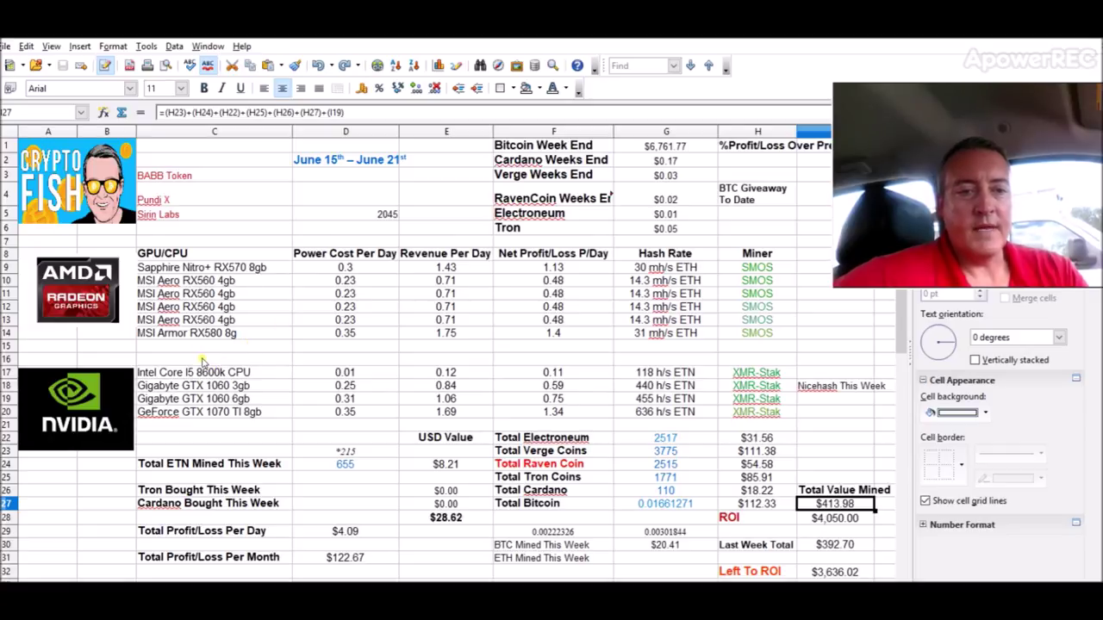
left_click(383, 529)
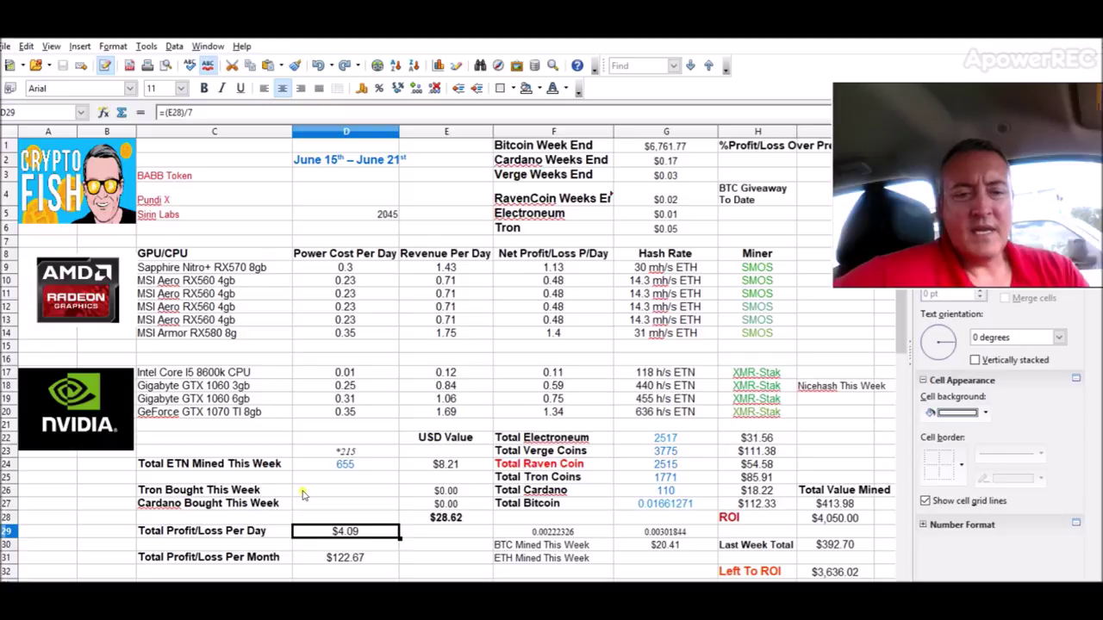
key("ctrl+Page_Up")
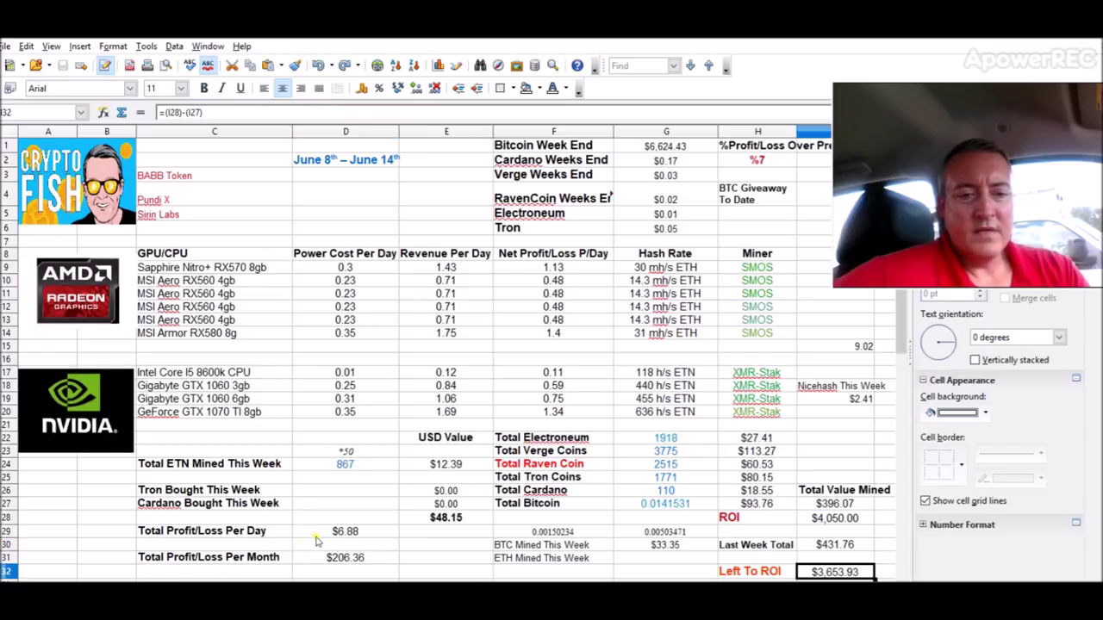
left_click(316, 536)
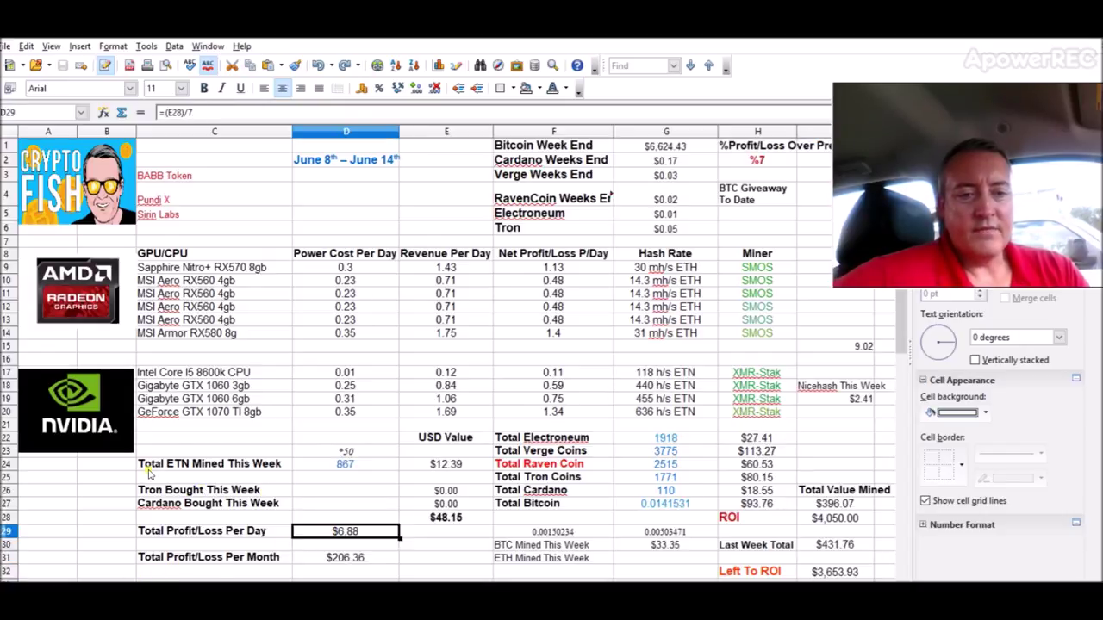
left_click(416, 513)
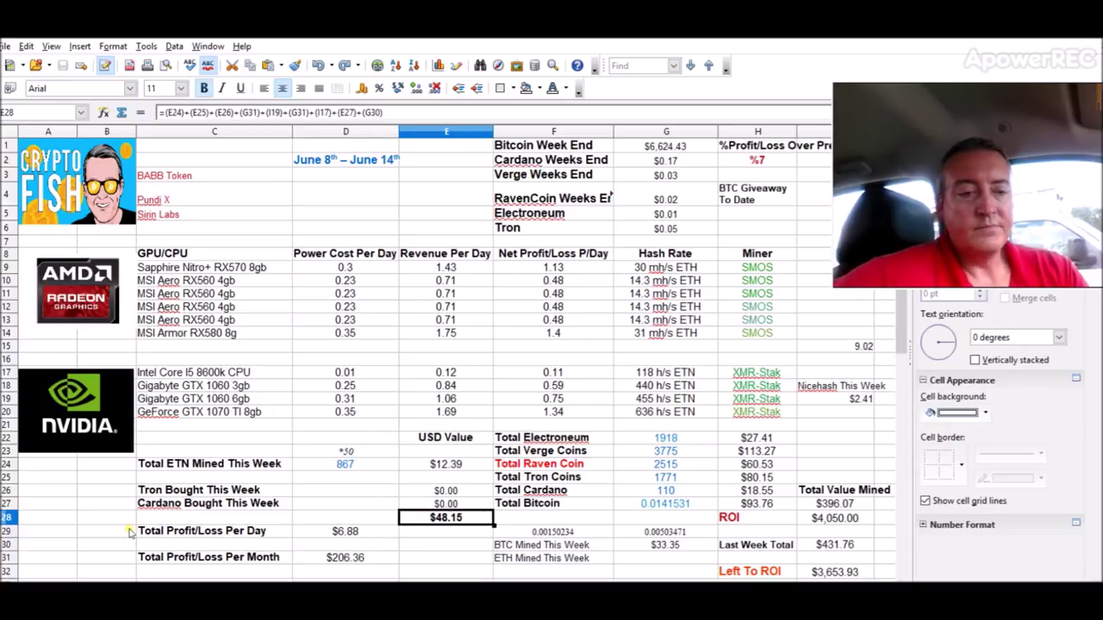
left_click(344, 531)
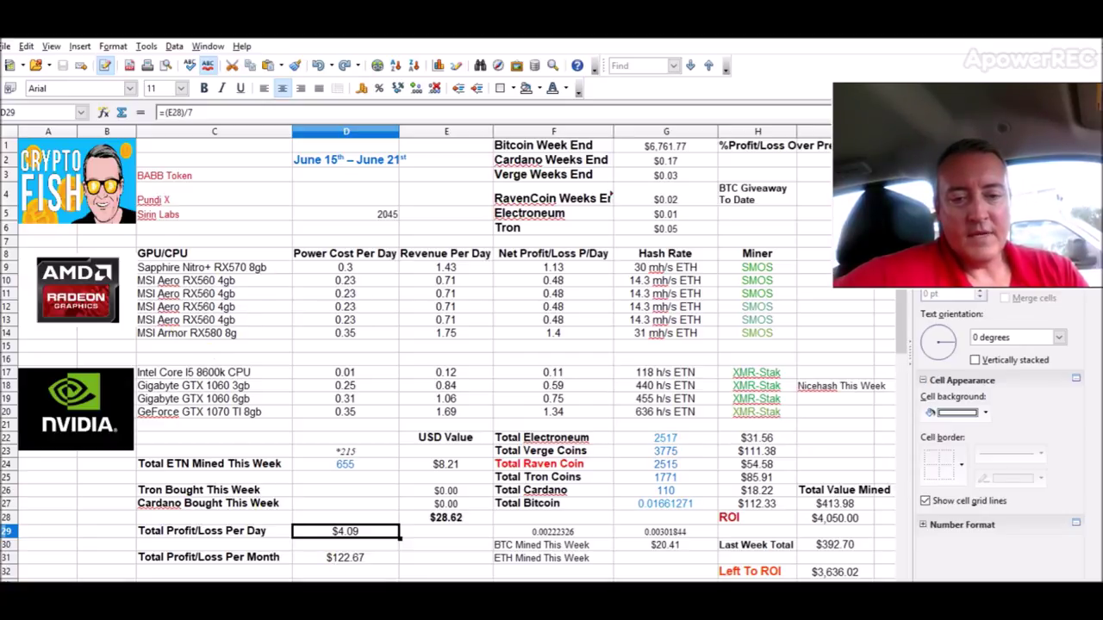
Switch to Mining Pool Hub and review the Ethereum pool dashboard's hashrate, account balances and recent credits, ending back in the mining spreadsheet
key("alt+Tab")
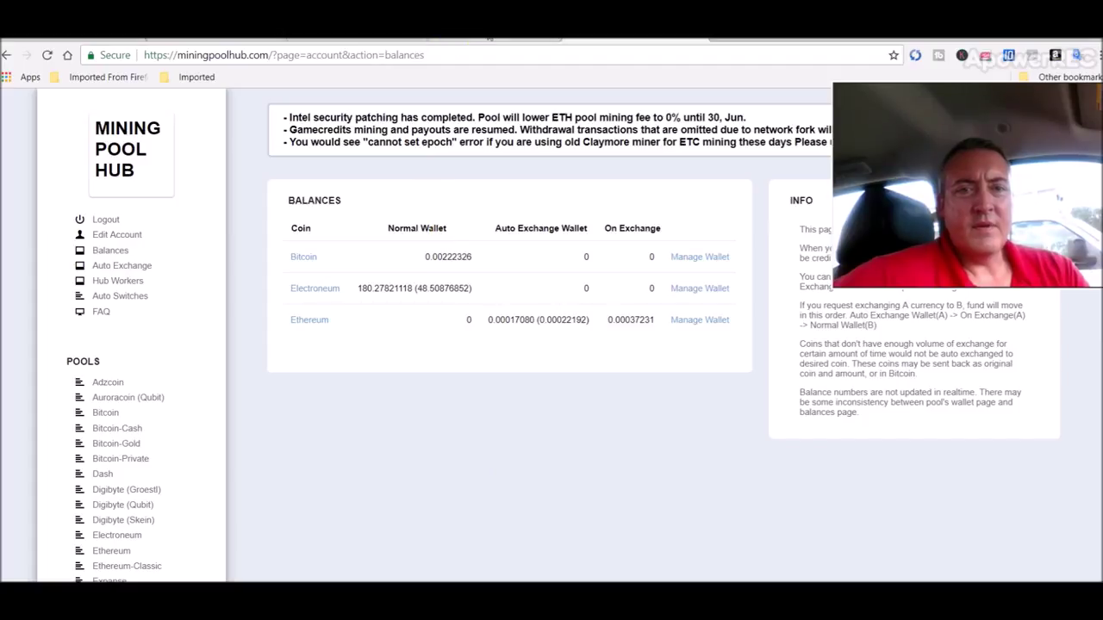
key("ctrl+Tab")
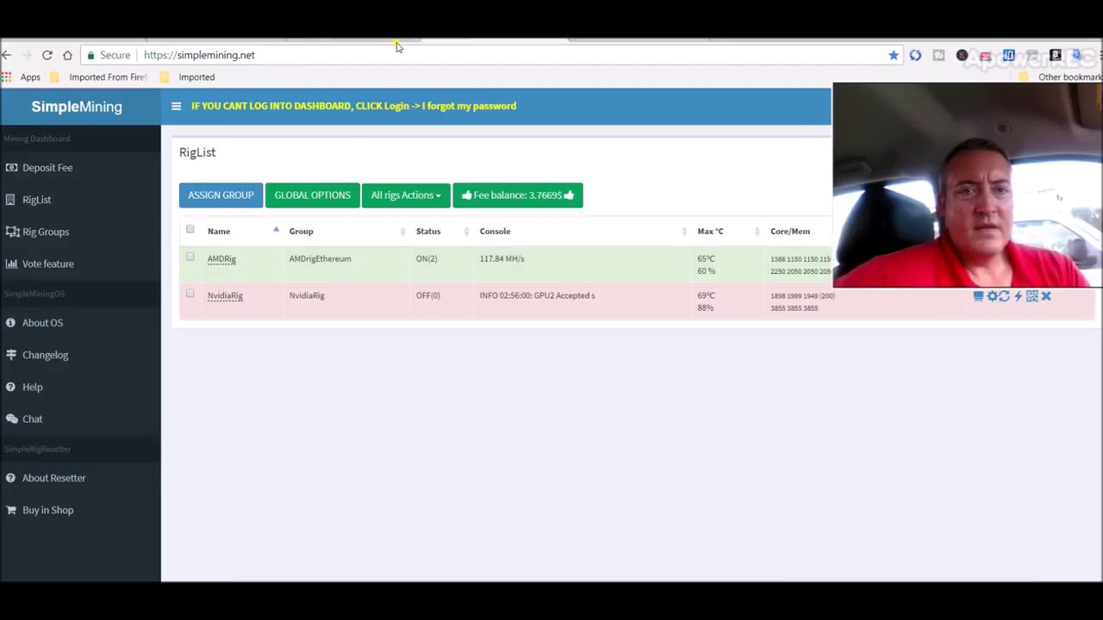
key("ctrl+shift+Tab")
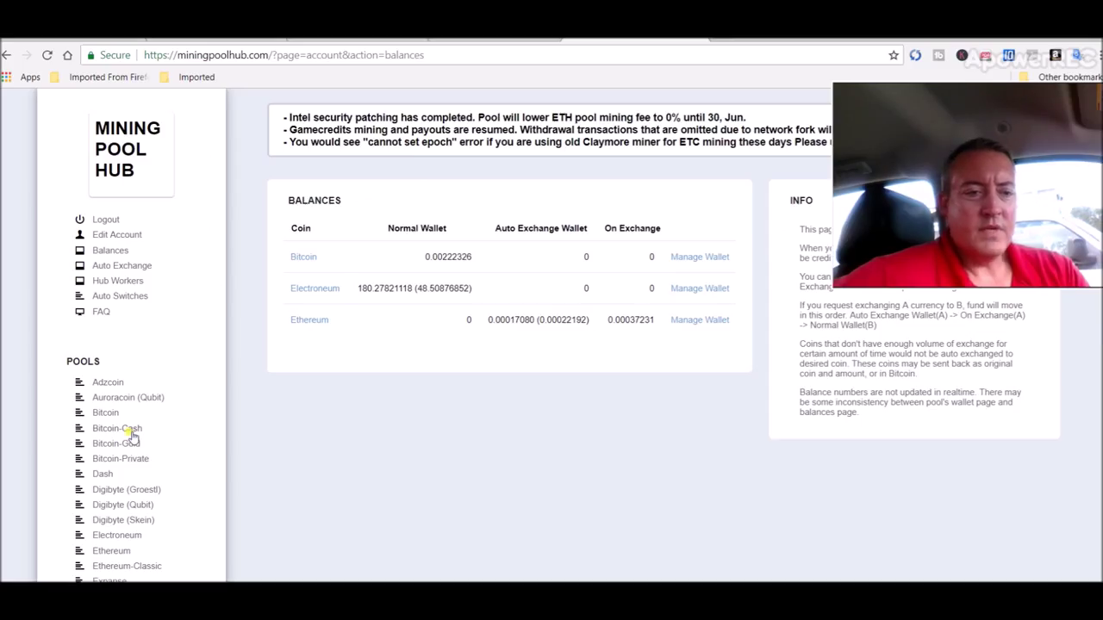
left_click(112, 550)
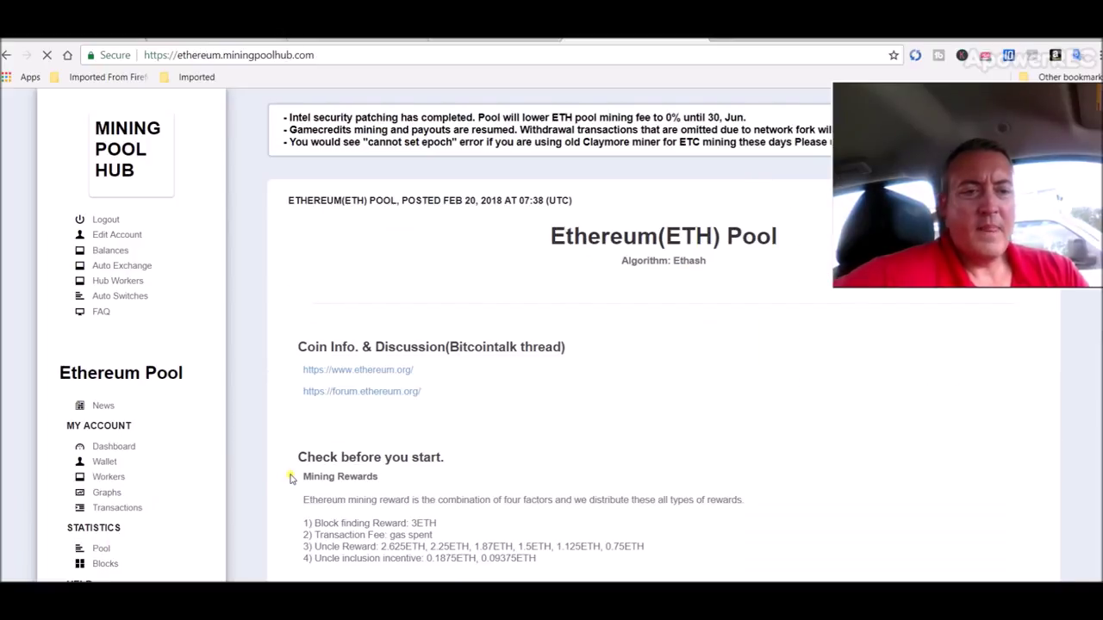
left_click(116, 448)
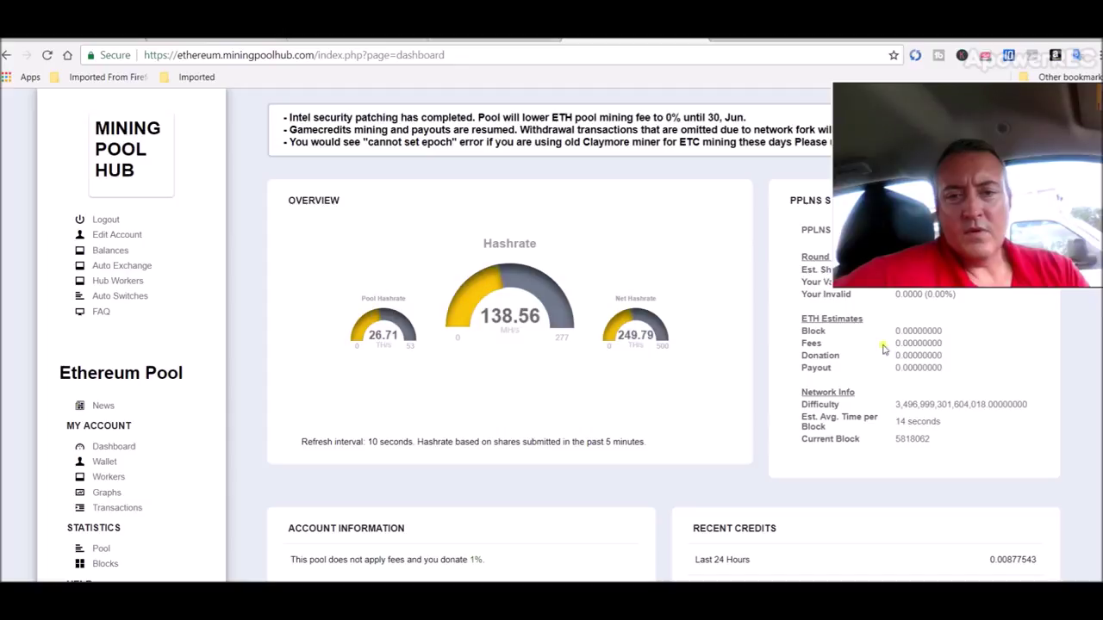
scroll(954, 383, "down", 5)
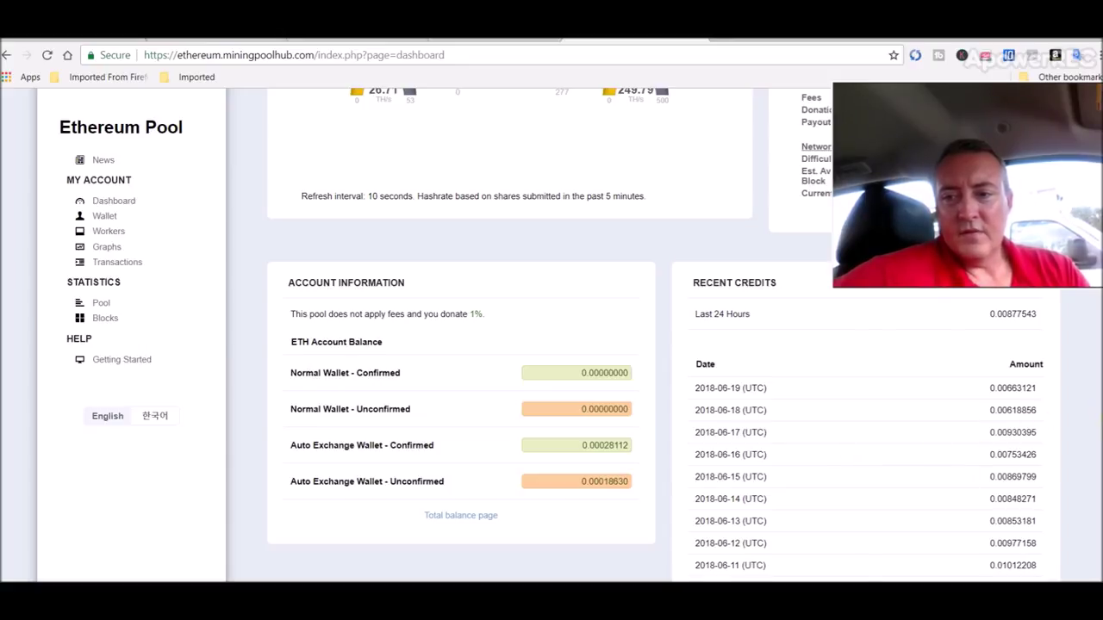
scroll(552, 344, "up", 3)
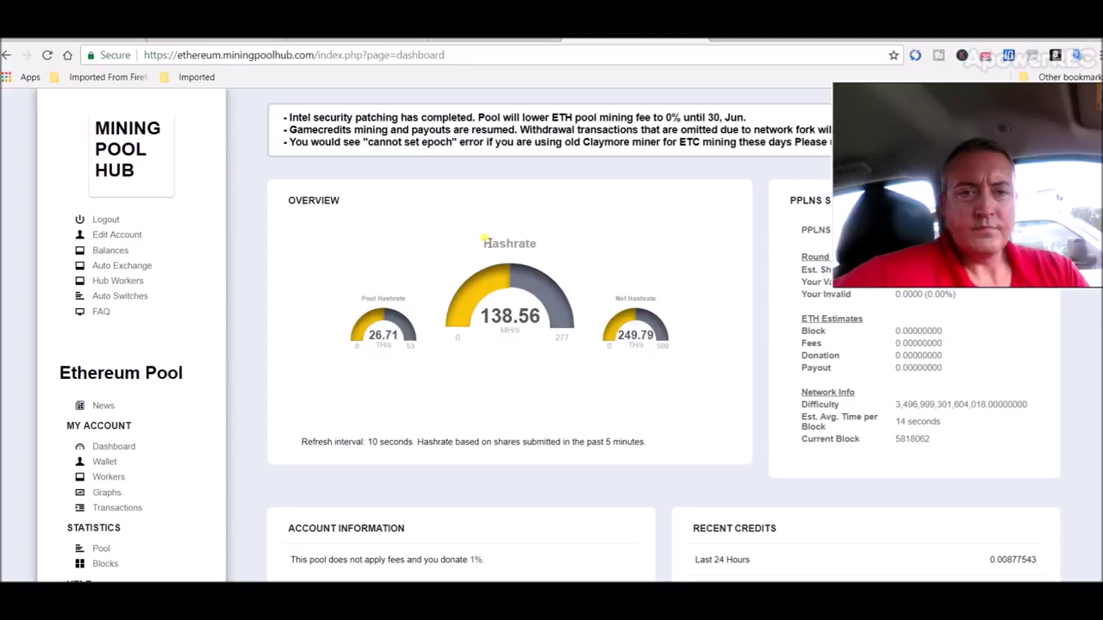
key("alt+Tab")
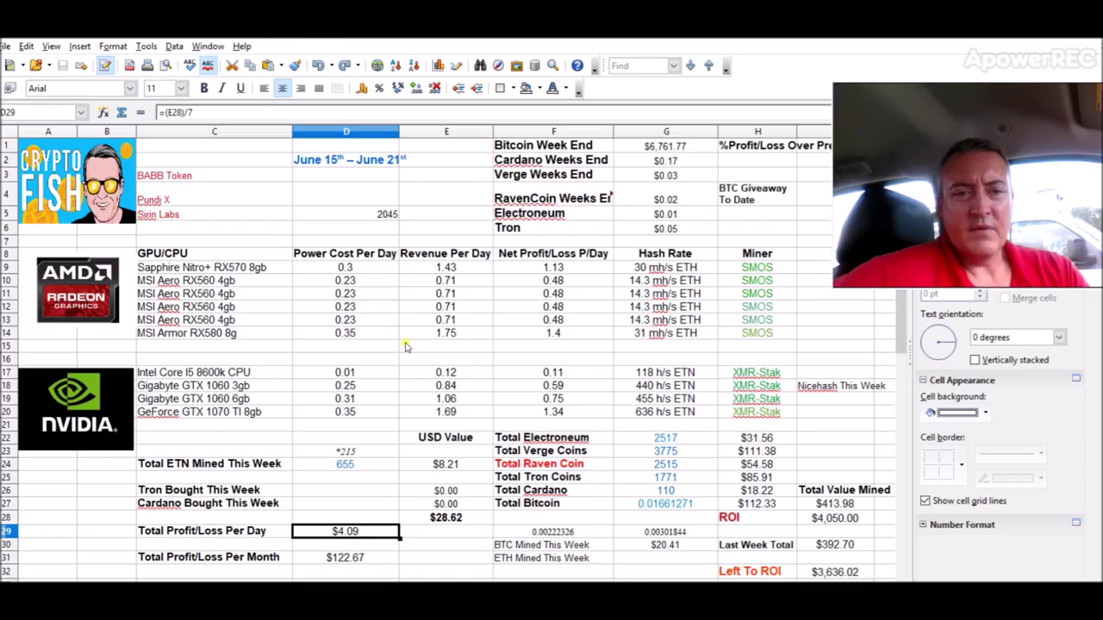